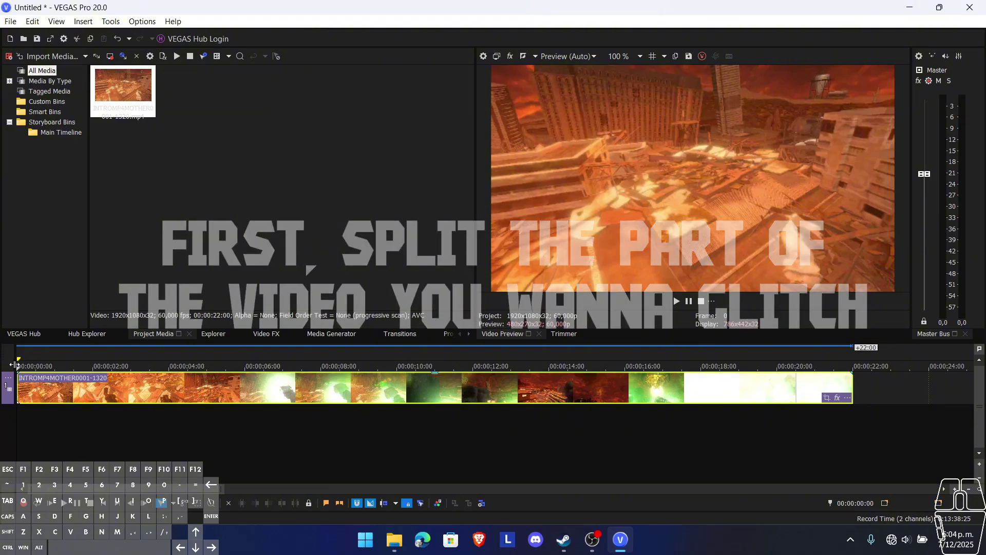
Step: Split the video clip at about 00:00:05:10 and 00:00:11:12 to isolate the middle section for the glitch
{"action": "left_click_drag", "start_coordinate": [27, 365], "coordinate": [220, 367]}
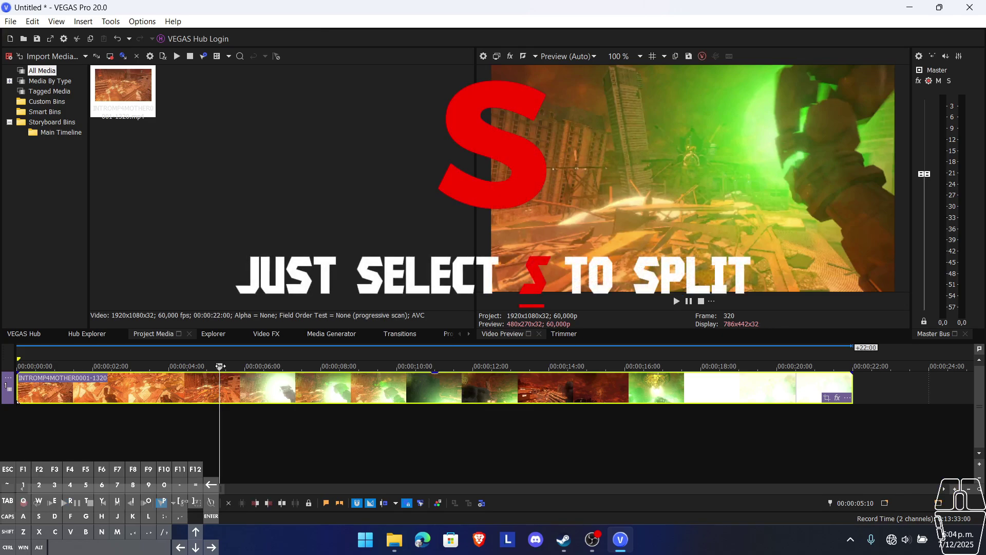
{"action": "key", "text": "s"}
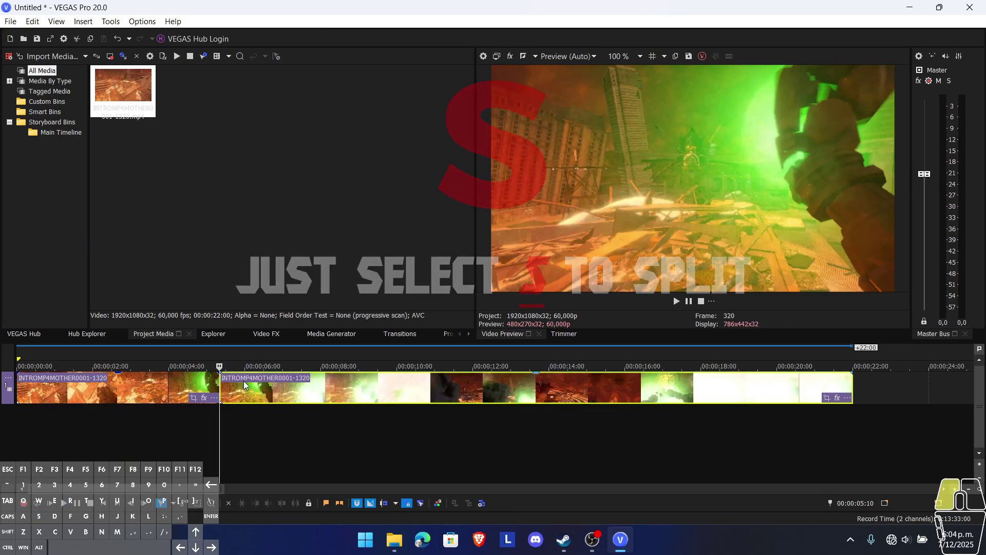
{"action": "key", "text": "space"}
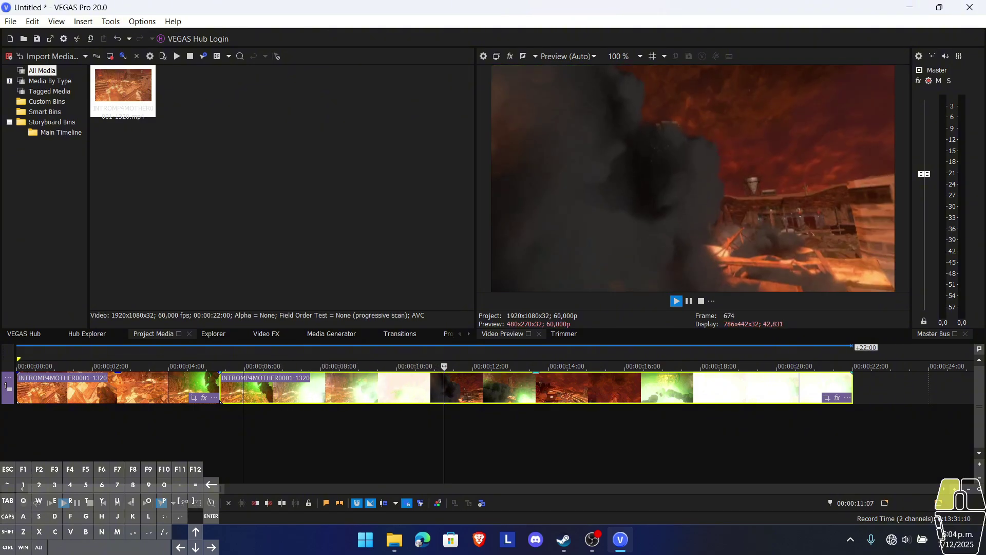
{"action": "left_click", "coordinate": [451, 366]}
{"action": "key", "text": "s"}
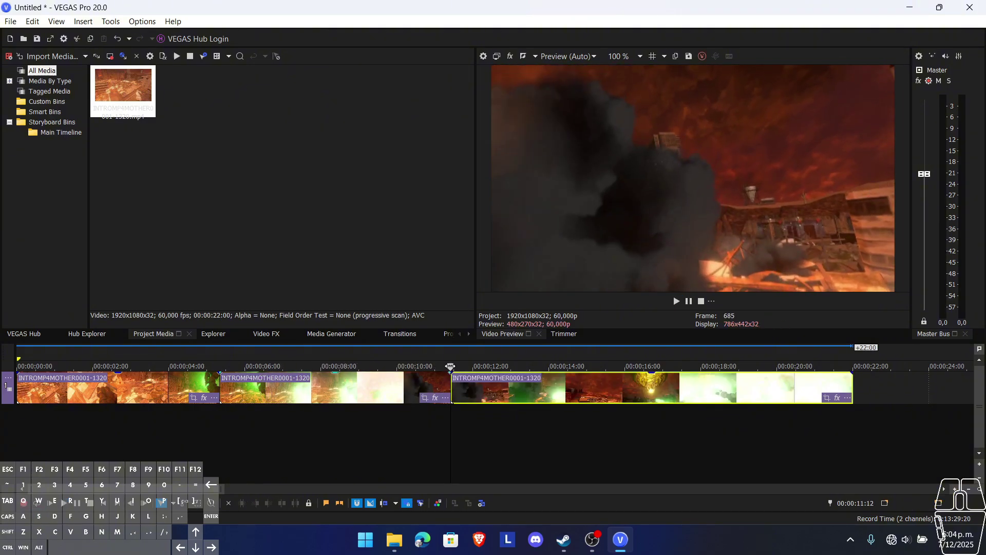
Step: Add the TV Simulator effect to the middle clip segment and apply its Reset to None preset
{"action": "left_click", "coordinate": [339, 391]}
{"action": "left_click", "coordinate": [435, 400]}
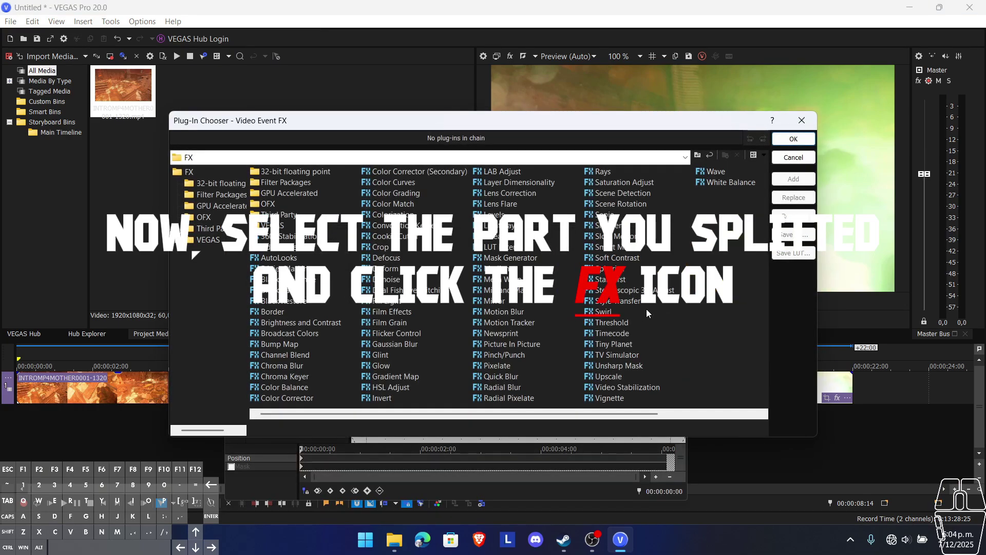
{"action": "left_click", "coordinate": [624, 365]}
{"action": "left_click", "coordinate": [622, 356]}
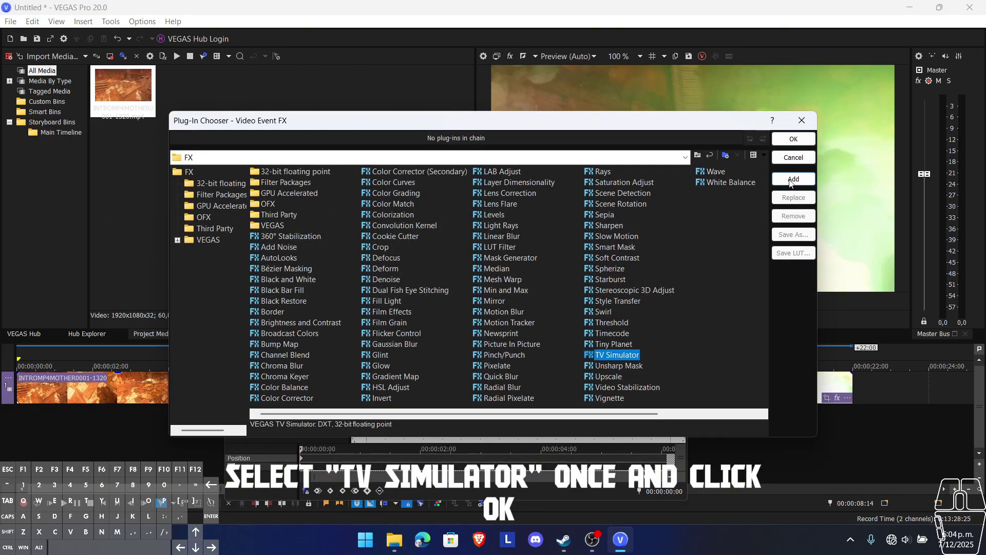
{"action": "left_click", "coordinate": [796, 139]}
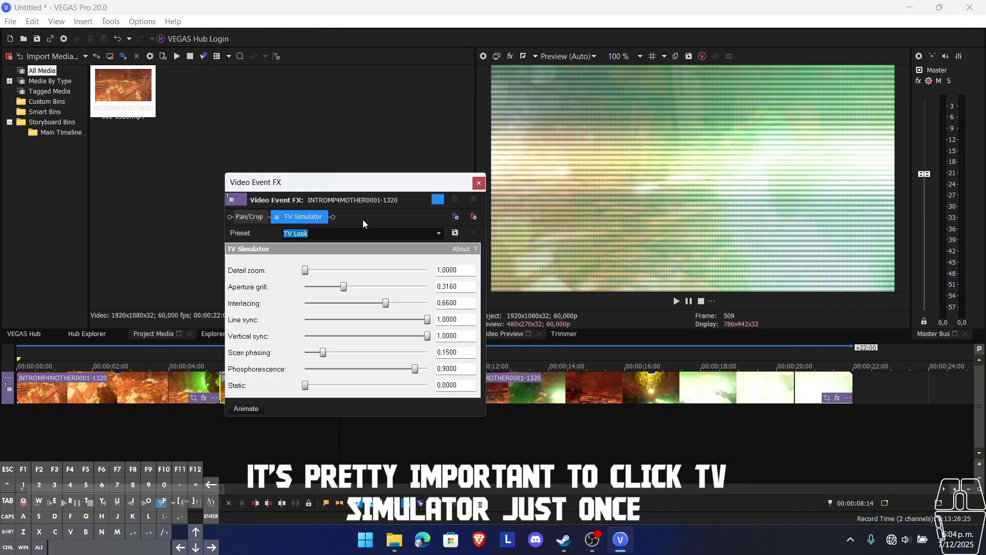
{"action": "left_click", "coordinate": [440, 234]}
{"action": "left_click", "coordinate": [368, 262]}
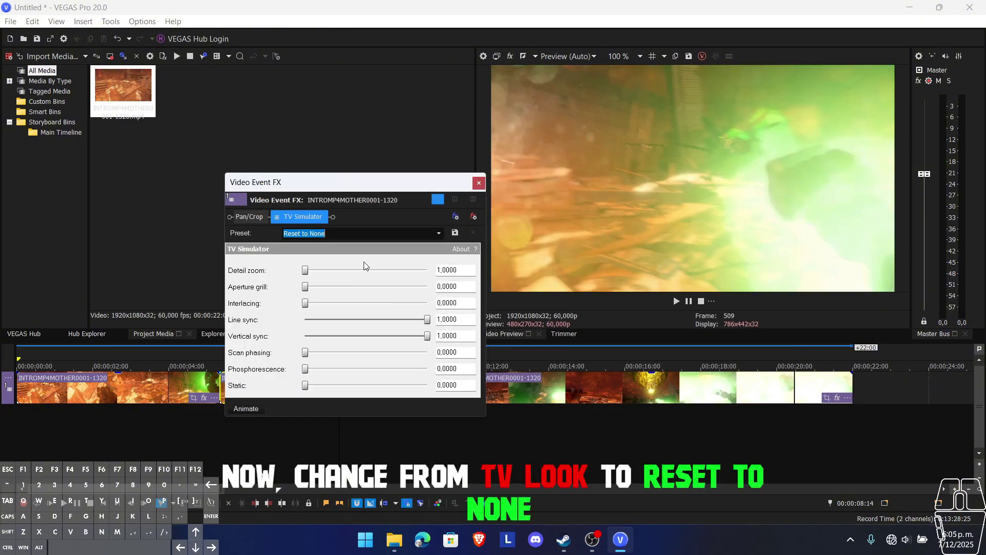
Step: Animate TV Simulator with a keyframe at about 00:00:01:13, setting Aperture grill to about 0,1460 and Interlacing to about 0,1760
{"action": "left_click", "coordinate": [246, 409]}
{"action": "left_click", "coordinate": [320, 504]}
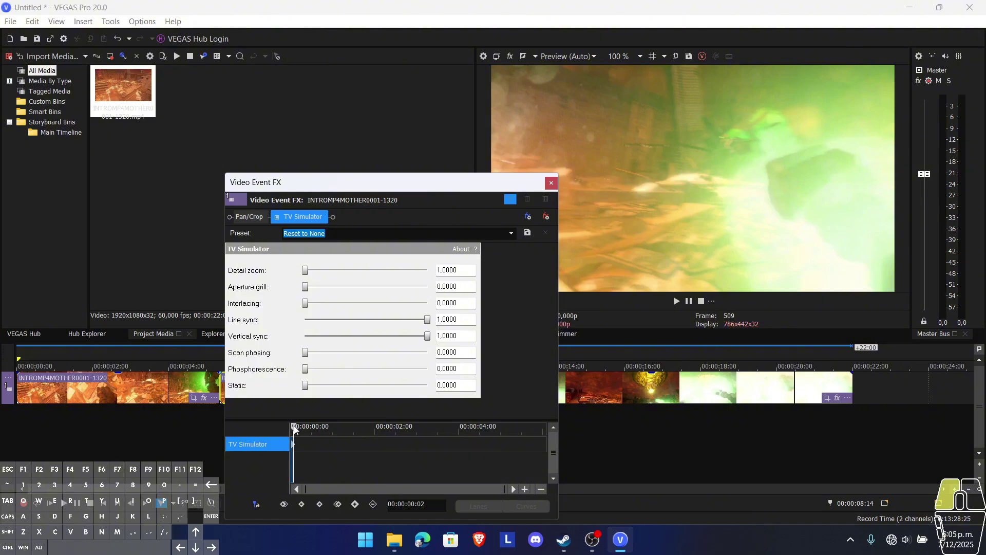
{"action": "left_click_drag", "start_coordinate": [294, 429], "coordinate": [351, 426]}
{"action": "left_click", "coordinate": [350, 426]}
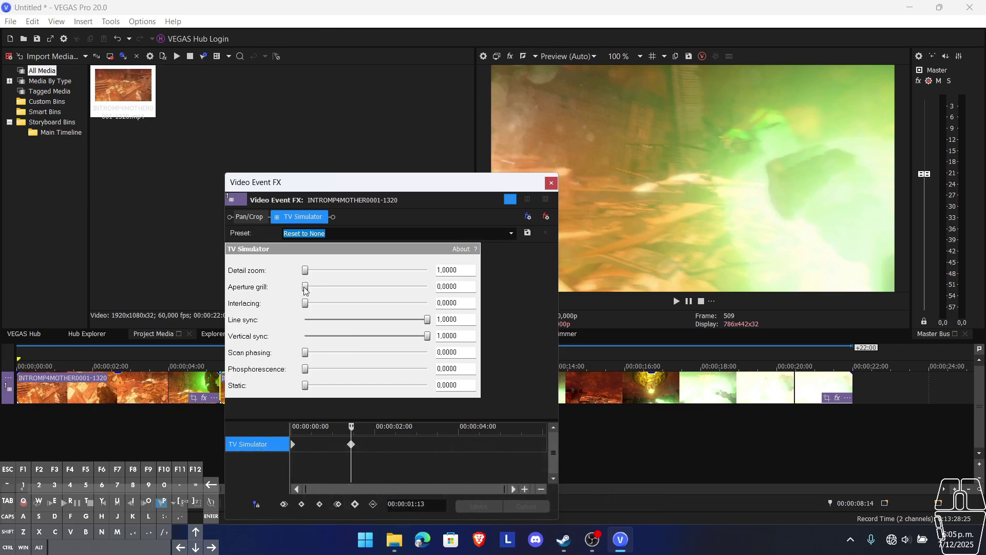
{"action": "left_click_drag", "start_coordinate": [312, 285], "coordinate": [328, 307]}
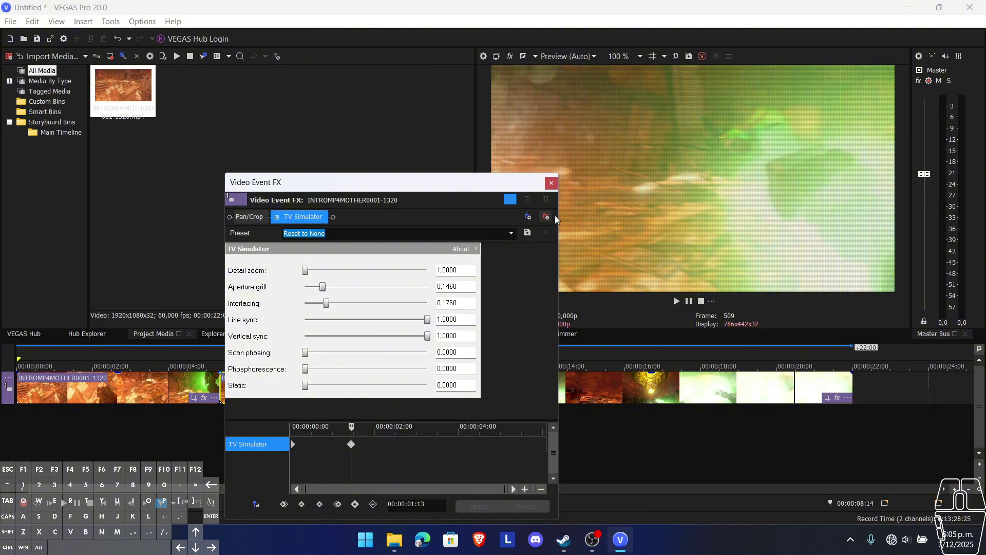
Step: Play the middle segment from about 00:00:05:23 to preview the animated TV Simulator effect
{"action": "left_click_drag", "start_coordinate": [496, 183], "coordinate": [421, 462]}
{"action": "left_click_drag", "start_coordinate": [339, 365], "coordinate": [236, 366]}
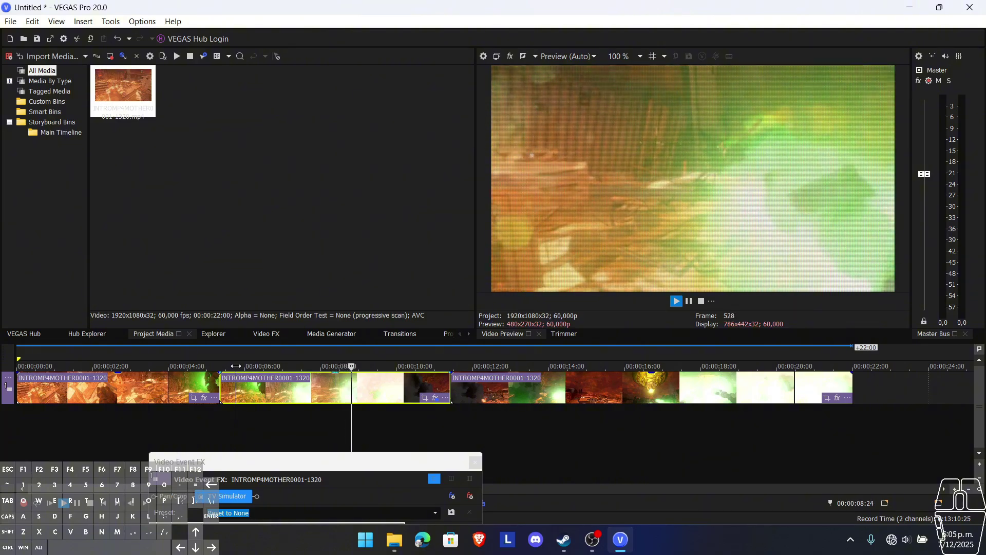
{"action": "key", "text": "space"}
{"action": "key", "text": "space"}
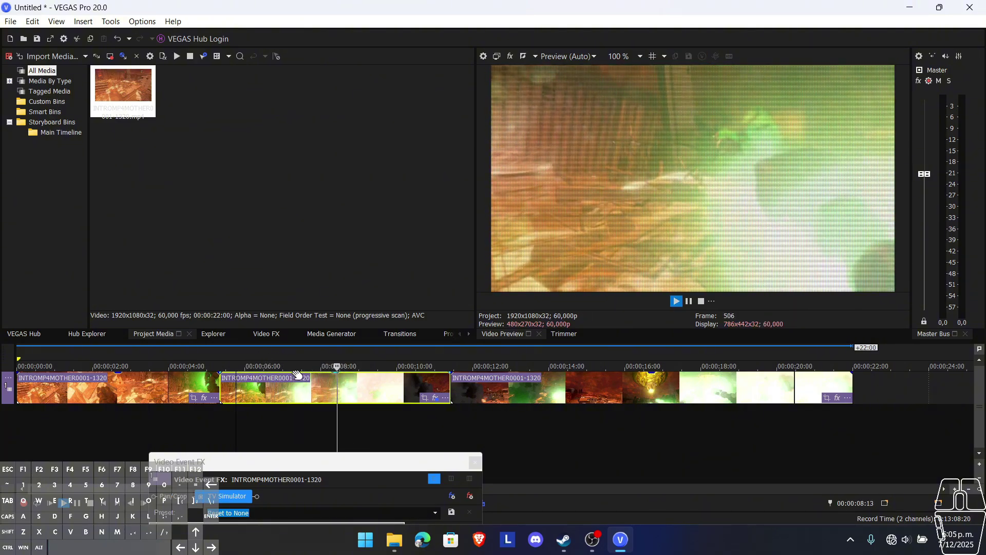
{"action": "key", "text": "space"}
{"action": "left_click_drag", "start_coordinate": [345, 463], "coordinate": [366, 416]}
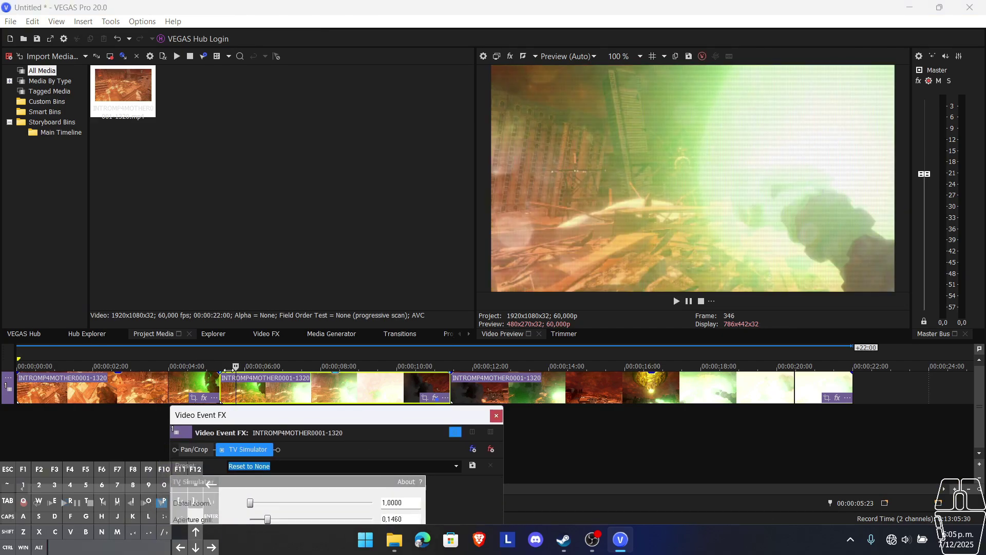
{"action": "key", "text": "space"}
{"action": "key", "text": "Return"}
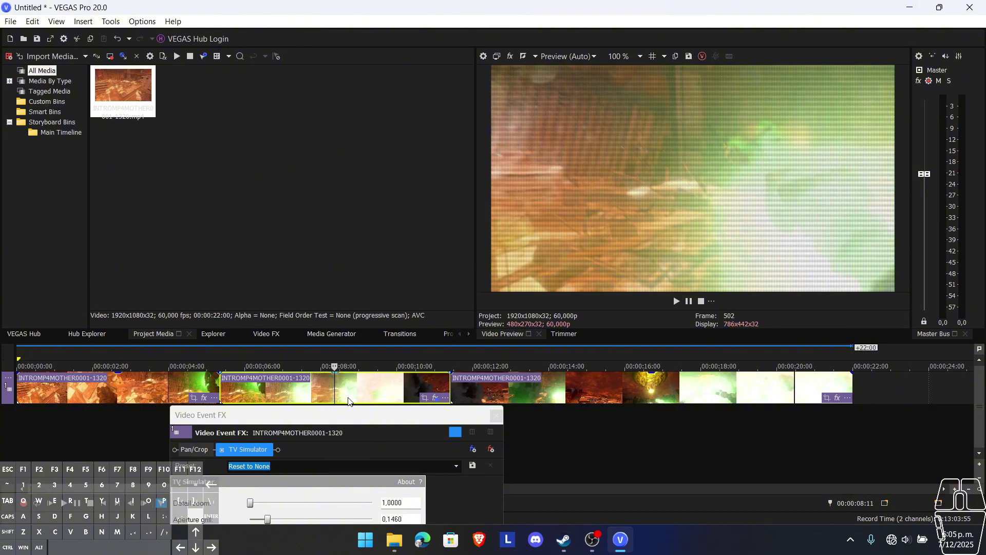
Step: Add a keyframe at 00:00:03:18 with Aperture grill about 0,0320, Interlacing about 0,0200 and Scan phasing about 0,0040
{"action": "left_click_drag", "start_coordinate": [352, 417], "coordinate": [401, 154]}
{"action": "key", "text": "space"}
{"action": "key", "text": "space"}
{"action": "left_click", "coordinate": [321, 475]}
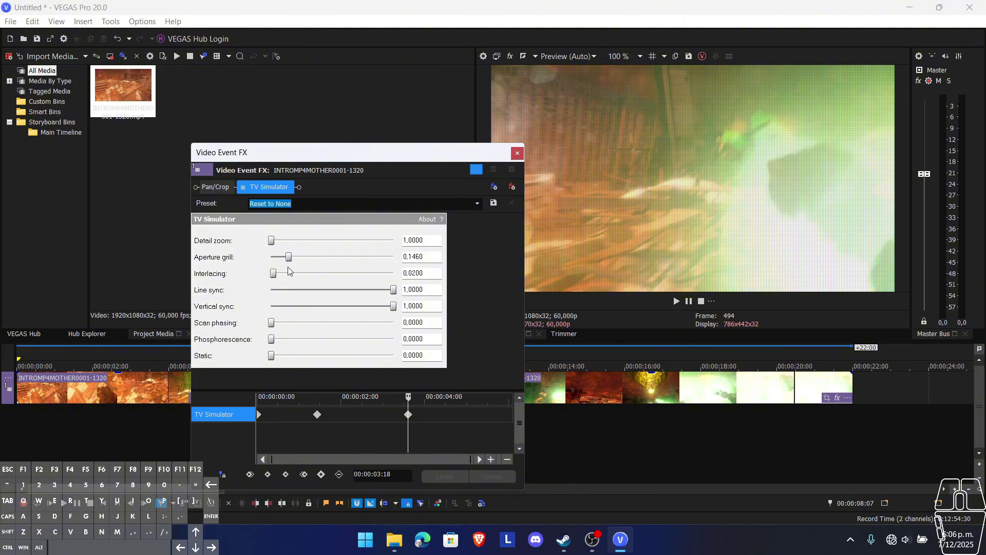
{"action": "left_click_drag", "start_coordinate": [289, 257], "coordinate": [276, 257]}
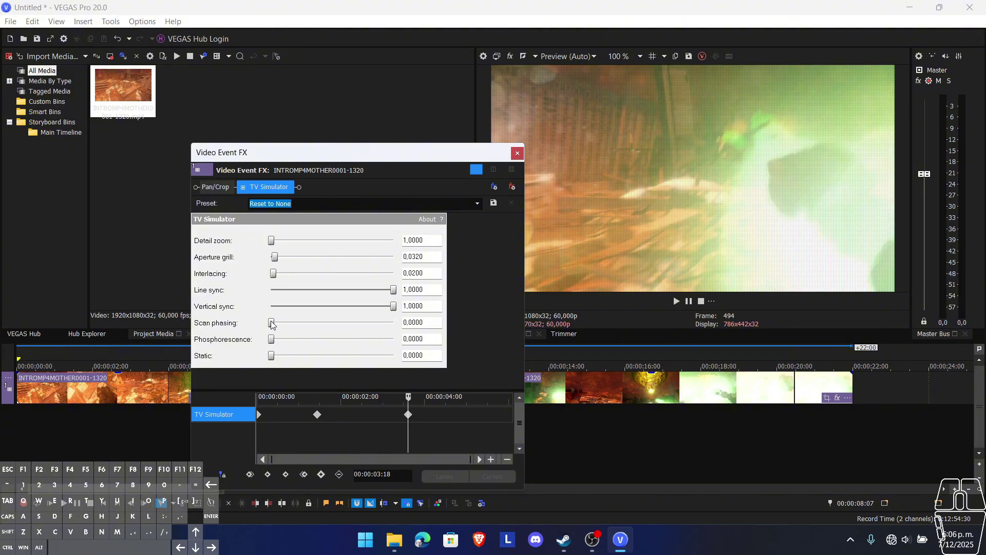
{"action": "left_click_drag", "start_coordinate": [271, 322], "coordinate": [272, 322]}
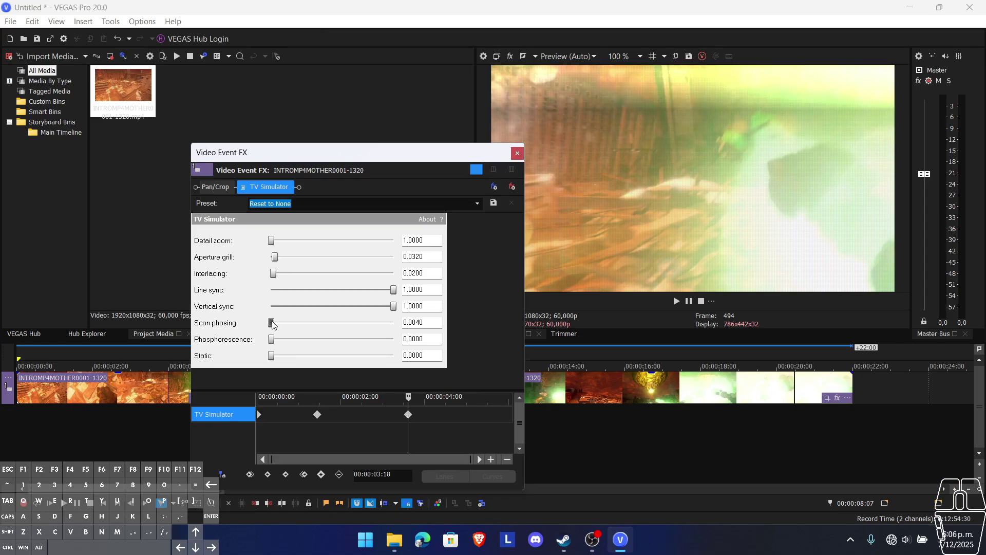
Step: Play the middle segment from about 00:00:07:24 to check the scan phasing distortion
{"action": "left_click_drag", "start_coordinate": [426, 168], "coordinate": [390, 492]}
{"action": "left_click", "coordinate": [313, 367]}
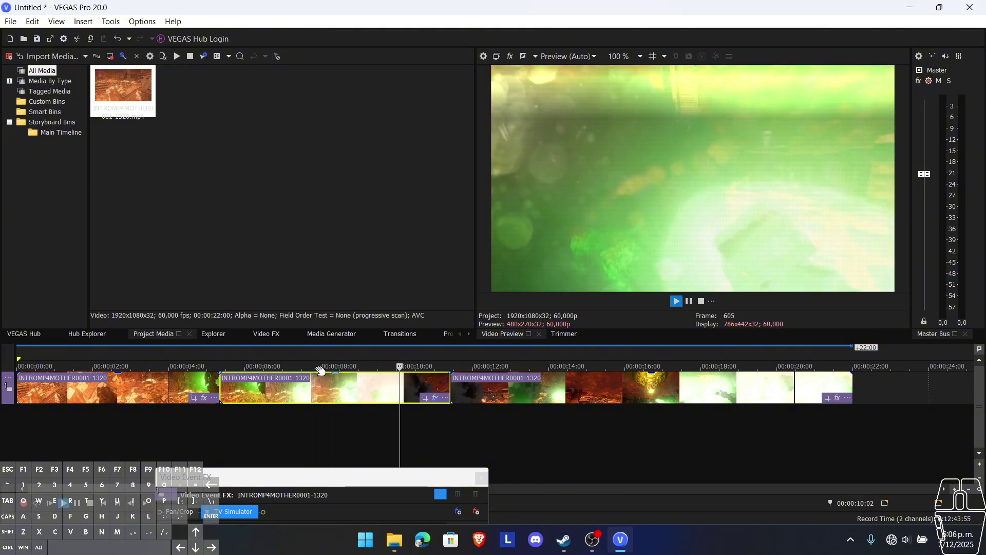
{"action": "key", "text": "space"}
Step: Add a final TV Simulator keyframe at about 00:00:06:02 with Aperture grill and Interlacing set to 0
{"action": "left_click_drag", "start_coordinate": [382, 482], "coordinate": [430, 242]}
{"action": "left_click_drag", "start_coordinate": [430, 285], "coordinate": [379, 194]}
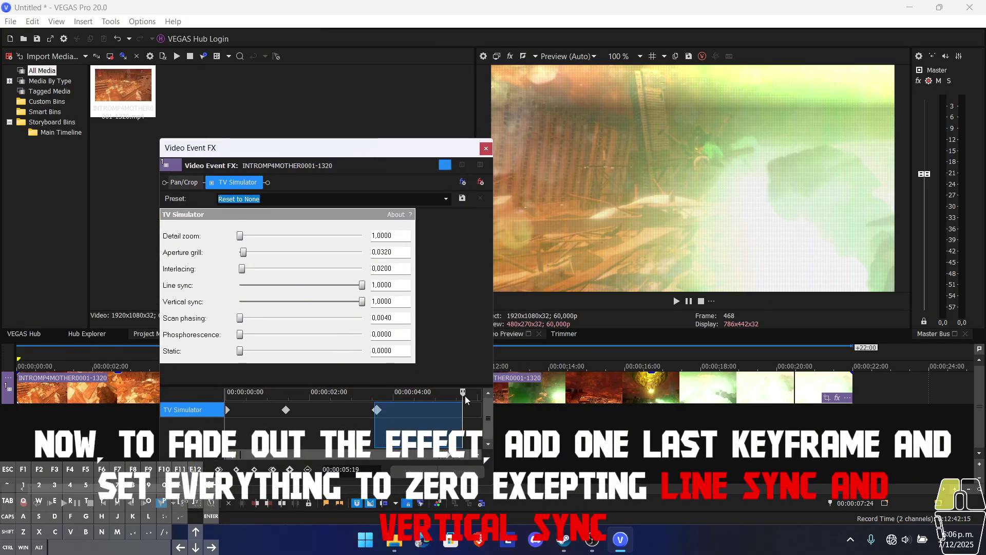
{"action": "left_click", "coordinate": [482, 395]}
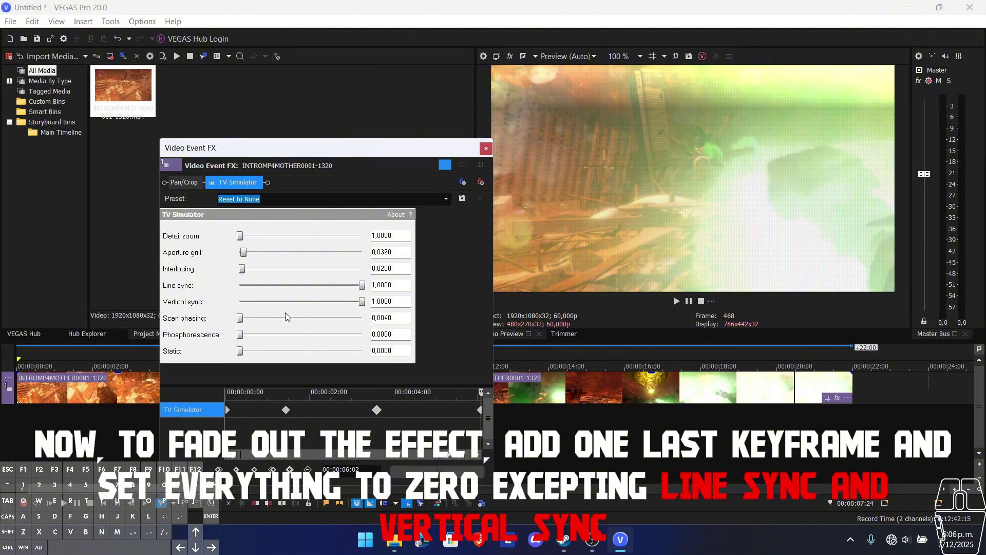
{"action": "left_click_drag", "start_coordinate": [246, 253], "coordinate": [236, 270]}
Step: Play back the second half of the middle segment to check how the effect fades out
{"action": "left_click_drag", "start_coordinate": [390, 148], "coordinate": [382, 487]}
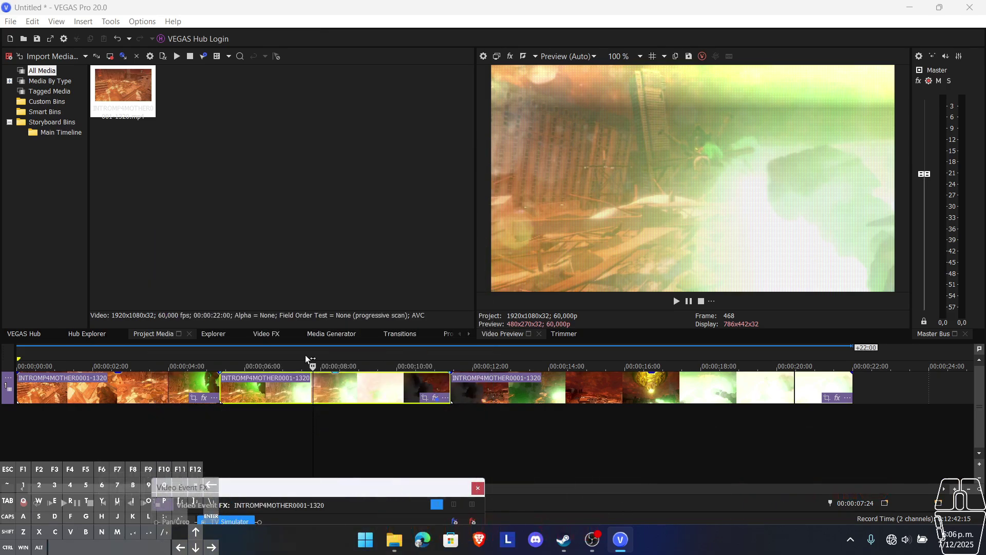
{"action": "key", "text": "space"}
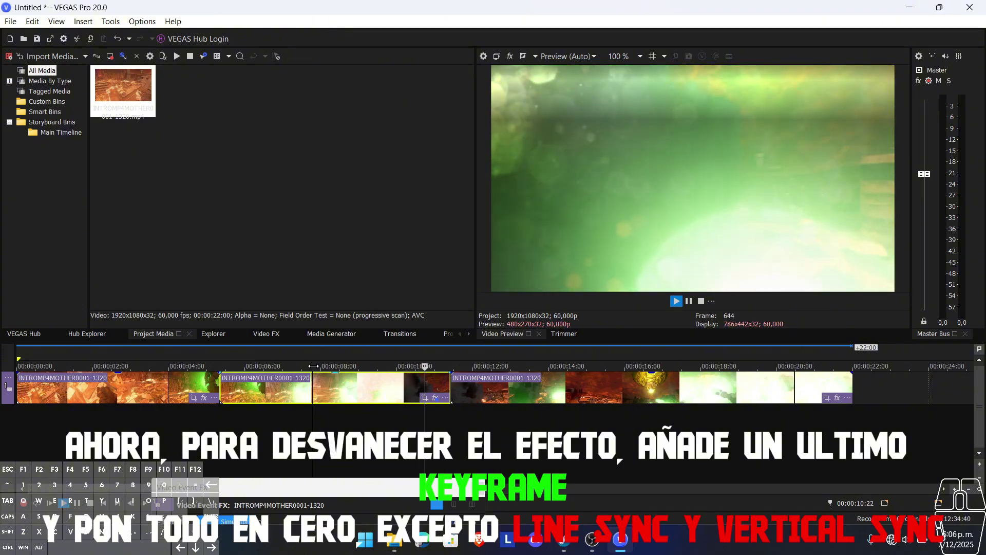
{"action": "key", "text": "space"}
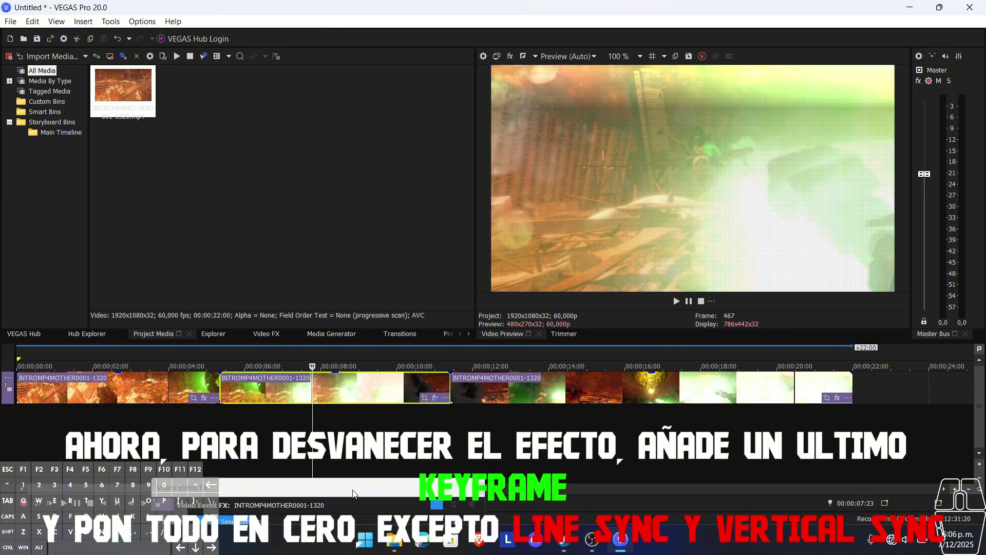
Step: Move the last TV Simulator keyframe earlier to about 00:00:05:27 and play the segment back to check it
{"action": "left_click", "coordinate": [435, 397]}
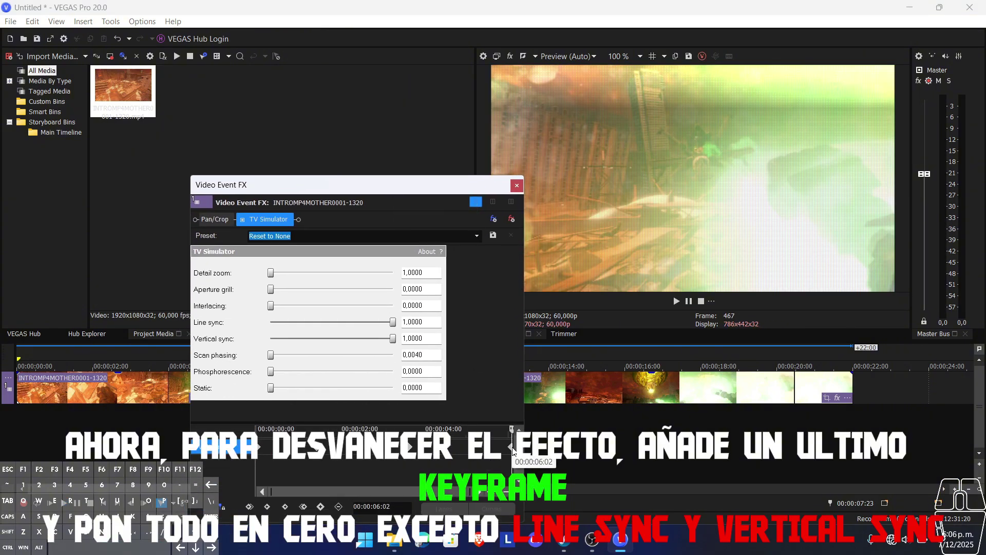
{"action": "left_click_drag", "start_coordinate": [510, 431], "coordinate": [476, 432]}
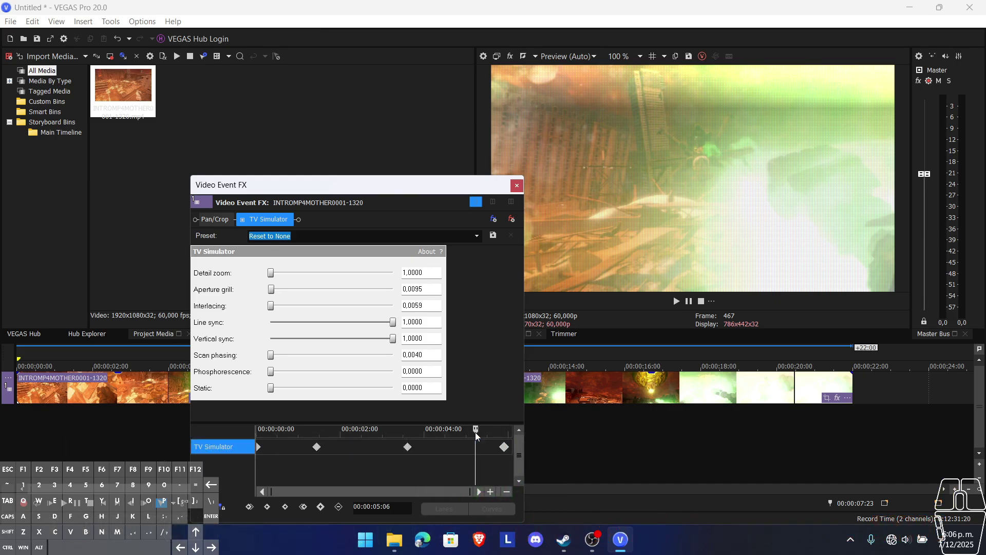
{"action": "left_click_drag", "start_coordinate": [462, 183], "coordinate": [308, 513]}
{"action": "key", "text": "space"}
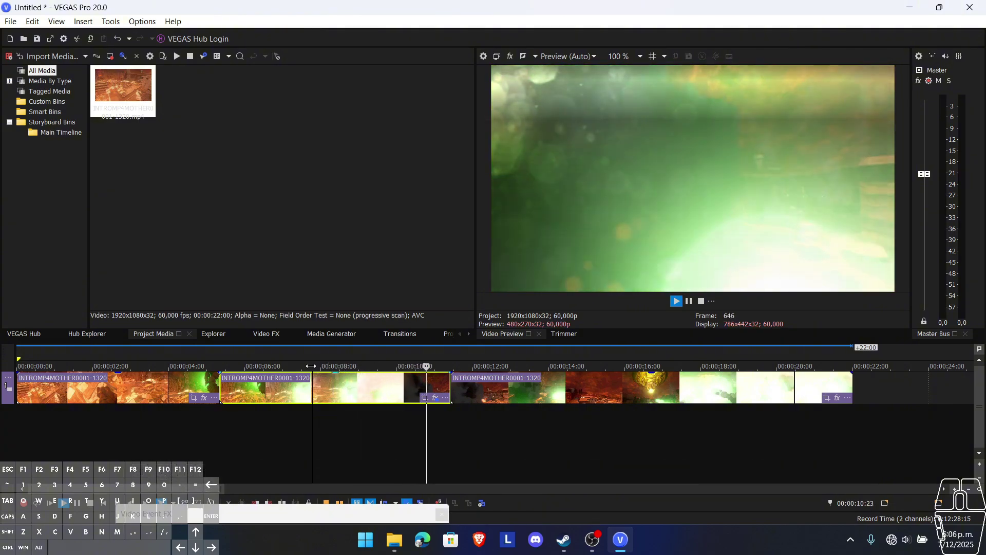
{"action": "key", "text": "space"}
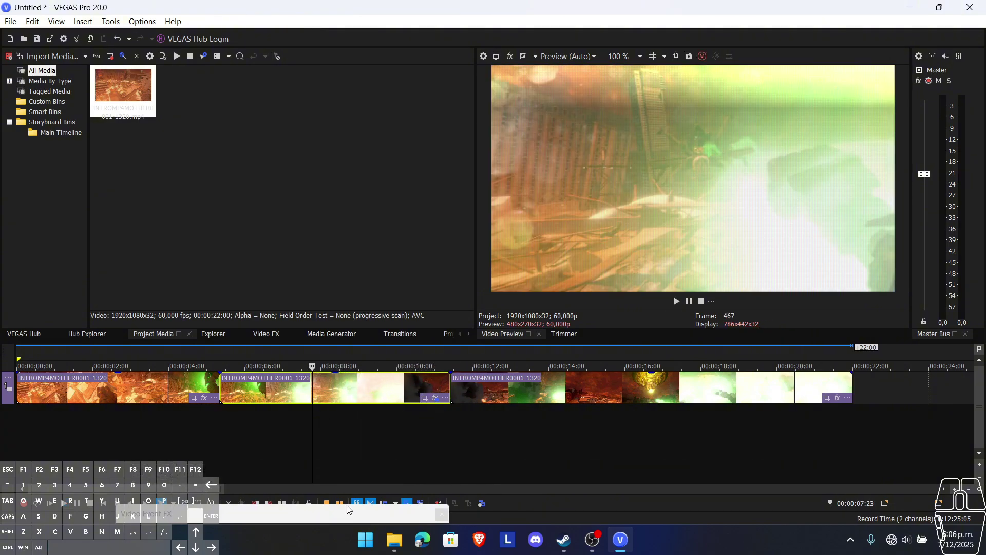
Step: Set Scan phasing to 0 at the last TV Simulator keyframe
{"action": "left_click_drag", "start_coordinate": [351, 511], "coordinate": [419, 215]}
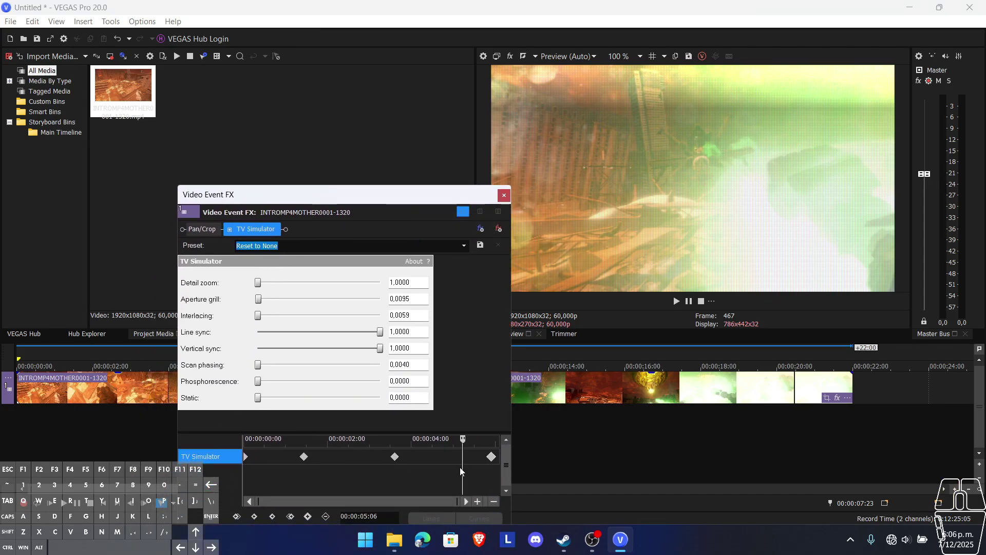
{"action": "left_click", "coordinate": [492, 456]}
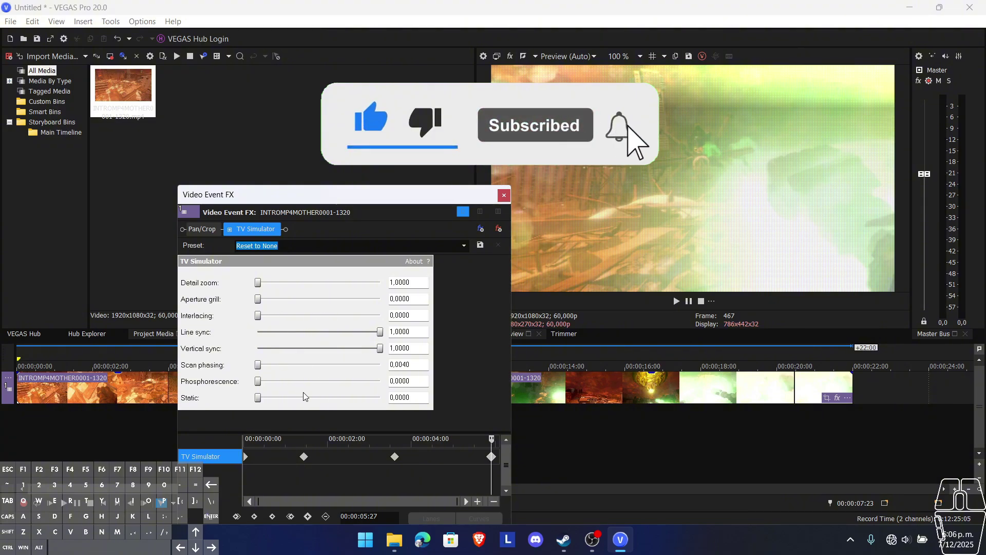
{"action": "left_click_drag", "start_coordinate": [260, 369], "coordinate": [211, 374]}
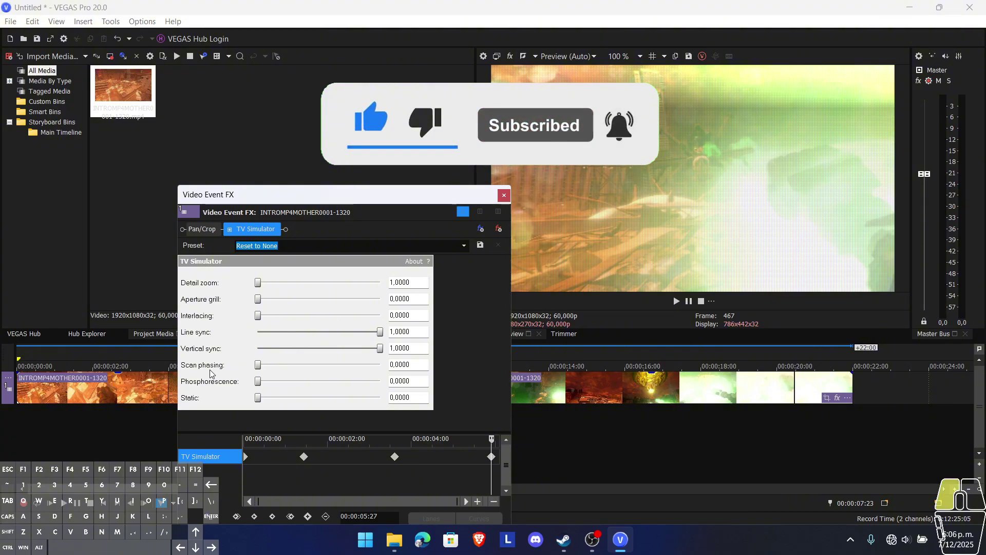
Step: Lower the Scan phasing at the TV Simulator keyframe at 00:00:03:18
{"action": "left_click", "coordinate": [396, 458]}
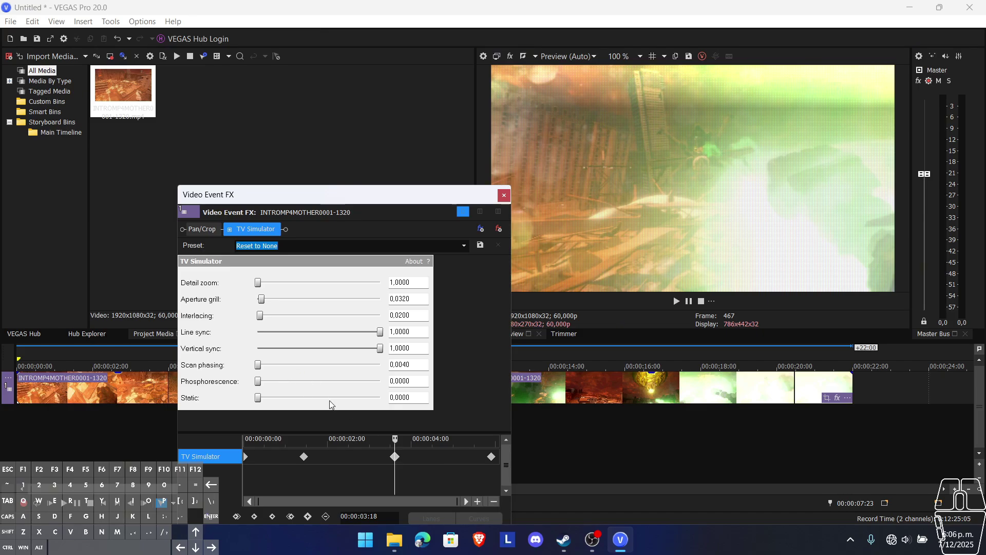
{"action": "left_click_drag", "start_coordinate": [395, 440], "coordinate": [426, 440]}
{"action": "left_click", "coordinate": [395, 457]}
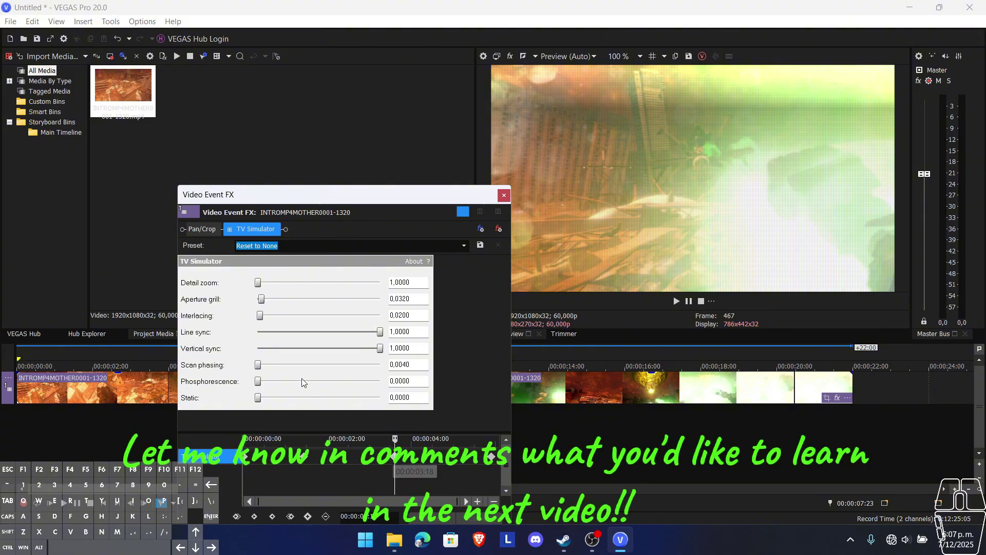
{"action": "left_click_drag", "start_coordinate": [258, 365], "coordinate": [254, 368]}
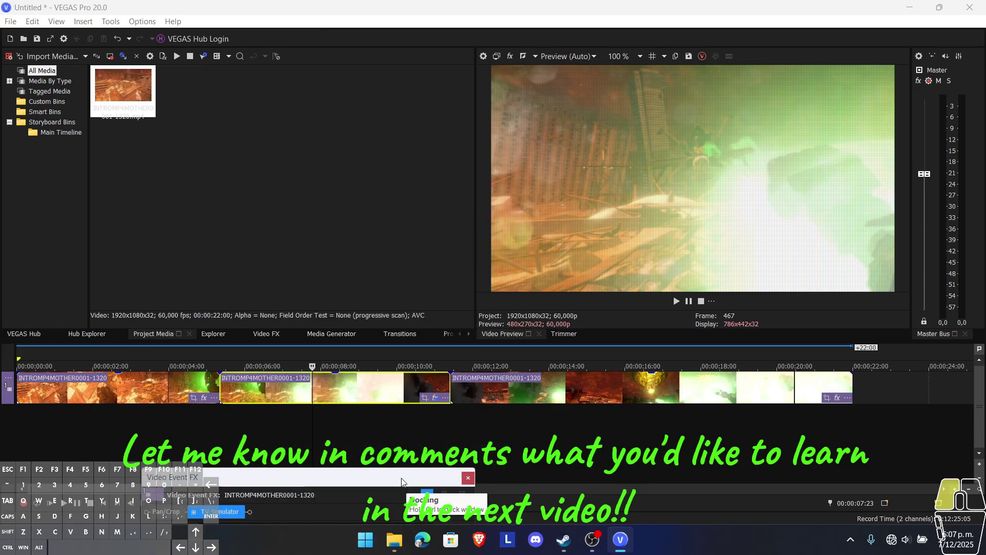
Step: Play back the middle segment from its start and replay its ending to check the glitch's fade-out
{"action": "left_click", "coordinate": [504, 194]}
{"action": "left_click_drag", "start_coordinate": [315, 359], "coordinate": [302, 363]}
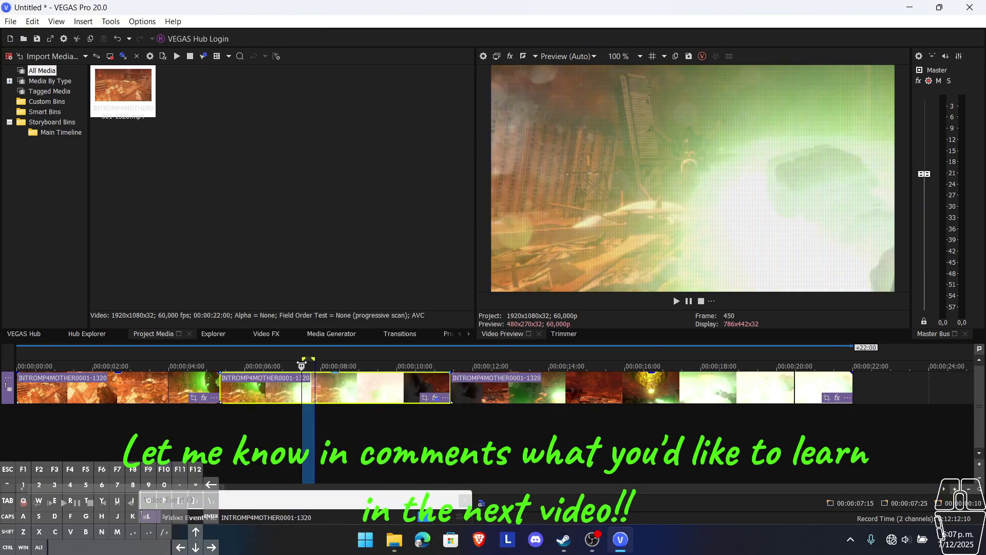
{"action": "left_click", "coordinate": [220, 365]}
{"action": "key", "text": "space"}
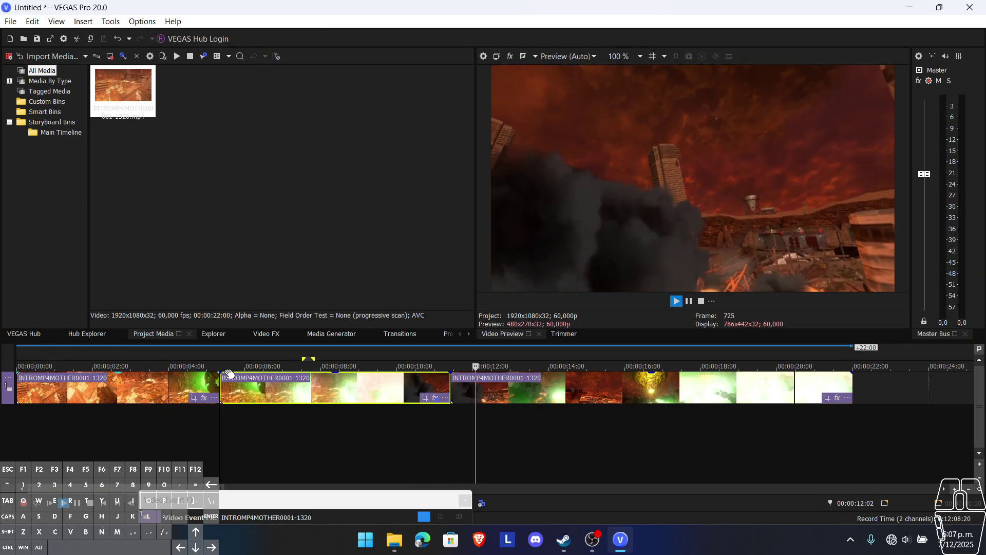
{"action": "key", "text": "space"}
{"action": "left_click", "coordinate": [426, 373]}
{"action": "key", "text": "space"}
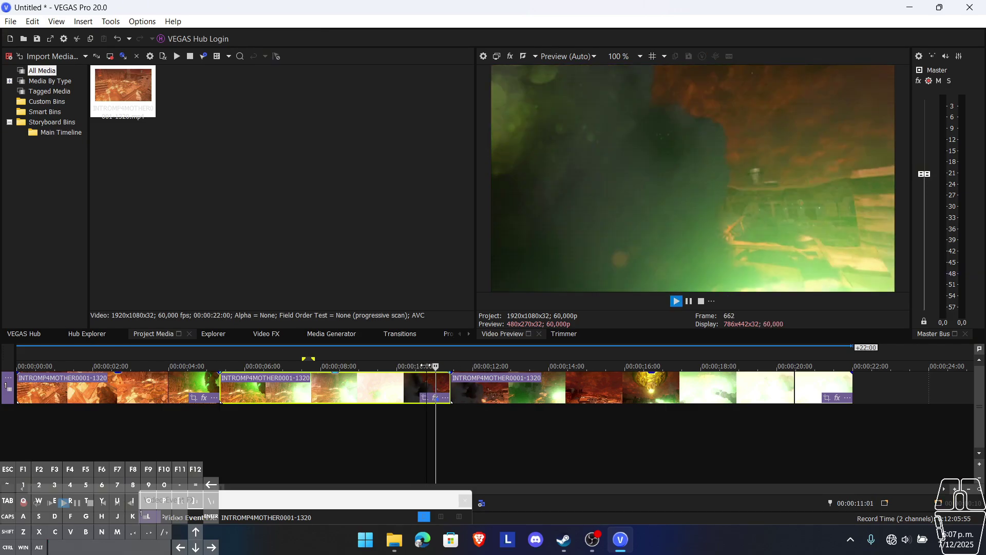
{"action": "key", "text": "space"}
{"action": "left_click", "coordinate": [384, 366]}
{"action": "key", "text": "space"}
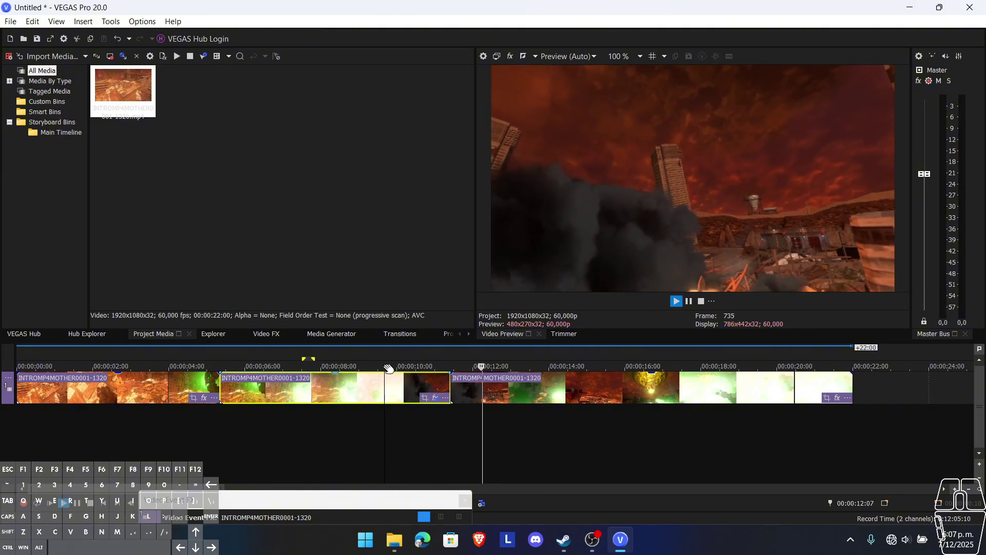
Step: Play through the last clip to find the glitch start and split it at 00:00:15:28
{"action": "left_click", "coordinate": [552, 392]}
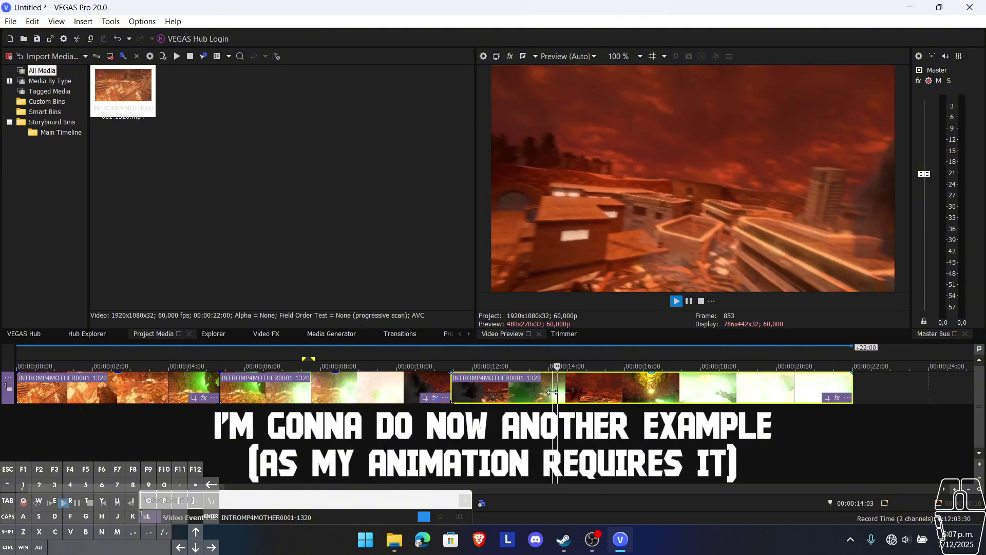
{"action": "key", "text": "space"}
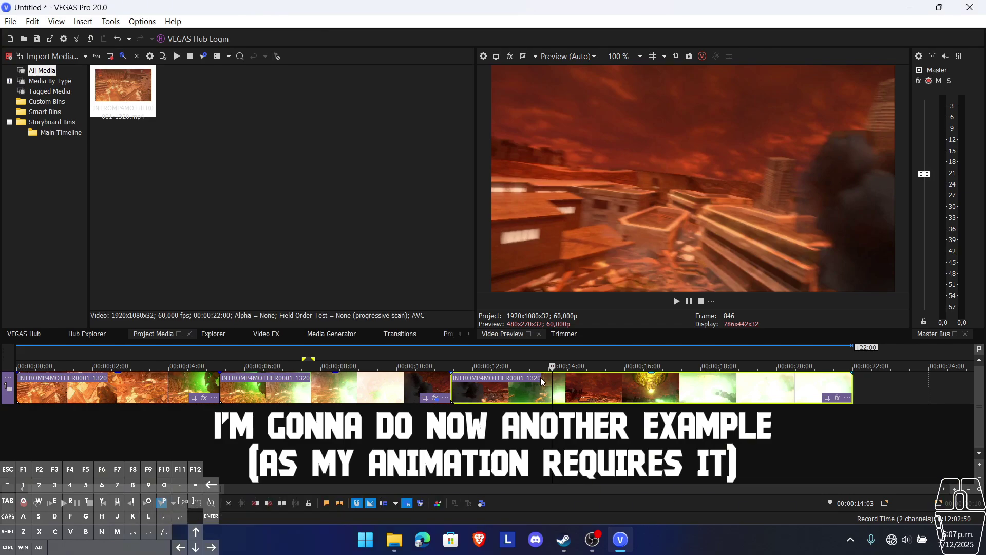
{"action": "key", "text": "space"}
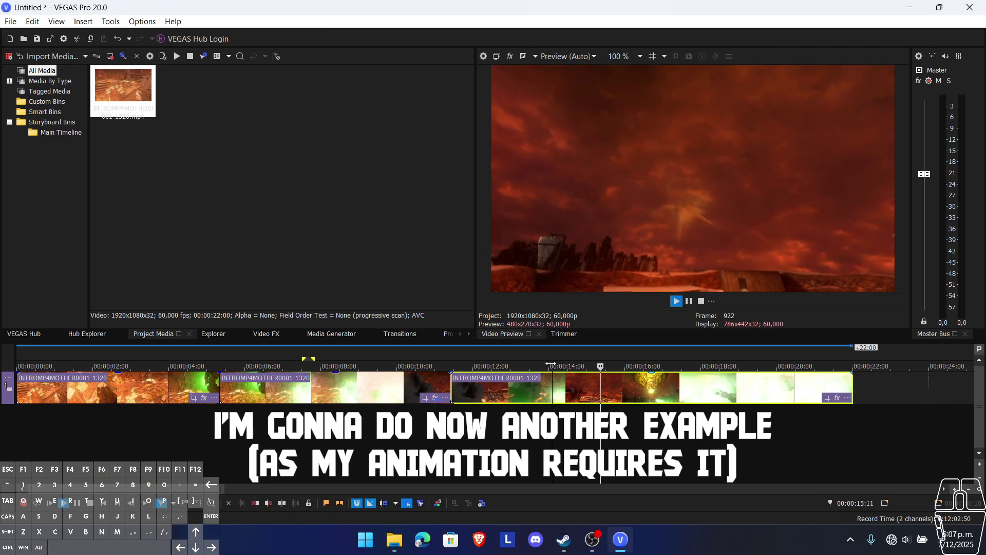
{"action": "key", "text": "space"}
{"action": "key", "text": "space"}
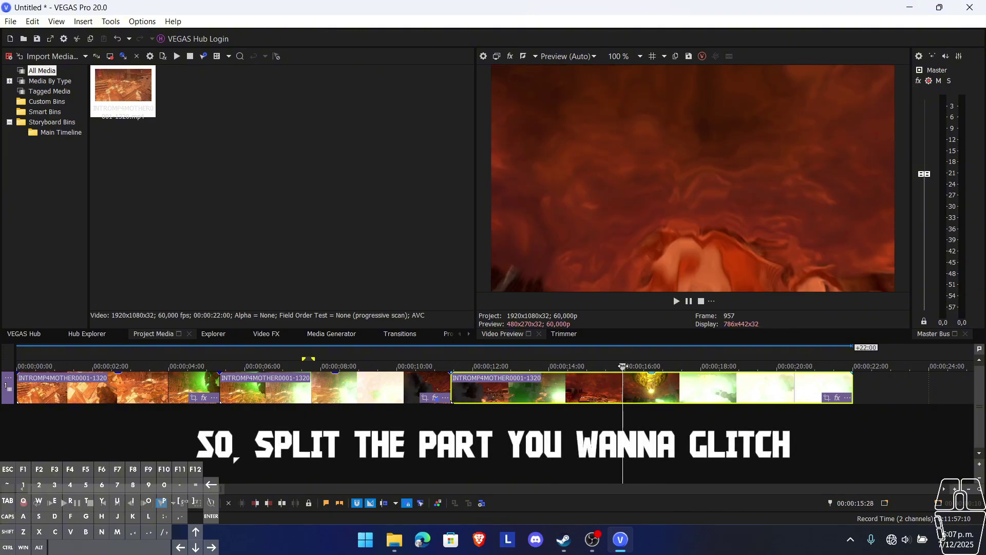
{"action": "key", "text": "s"}
Step: Preview the segment after the new split and apply the TV Simulator effect to it
{"action": "left_click", "coordinate": [696, 390]}
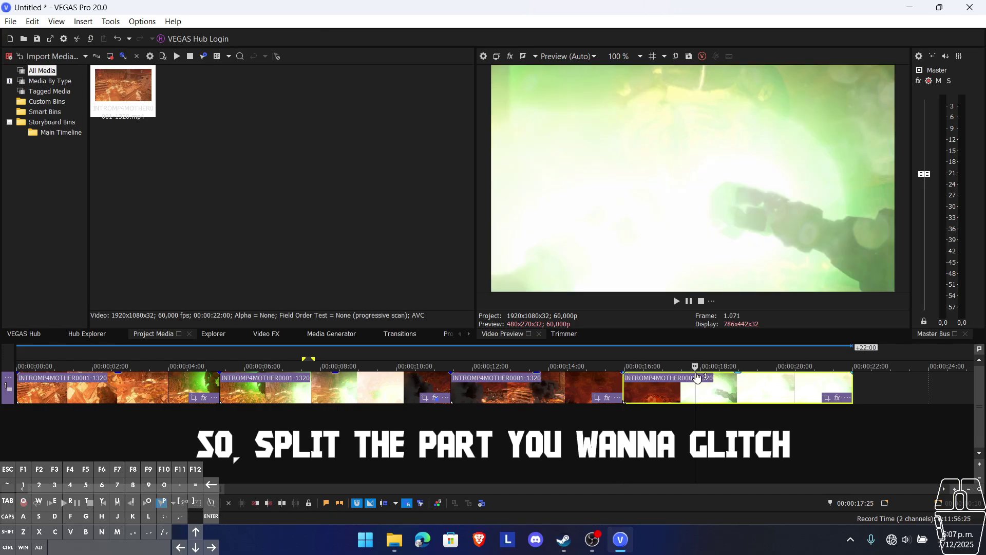
{"action": "left_click_drag", "start_coordinate": [696, 366], "coordinate": [625, 366]}
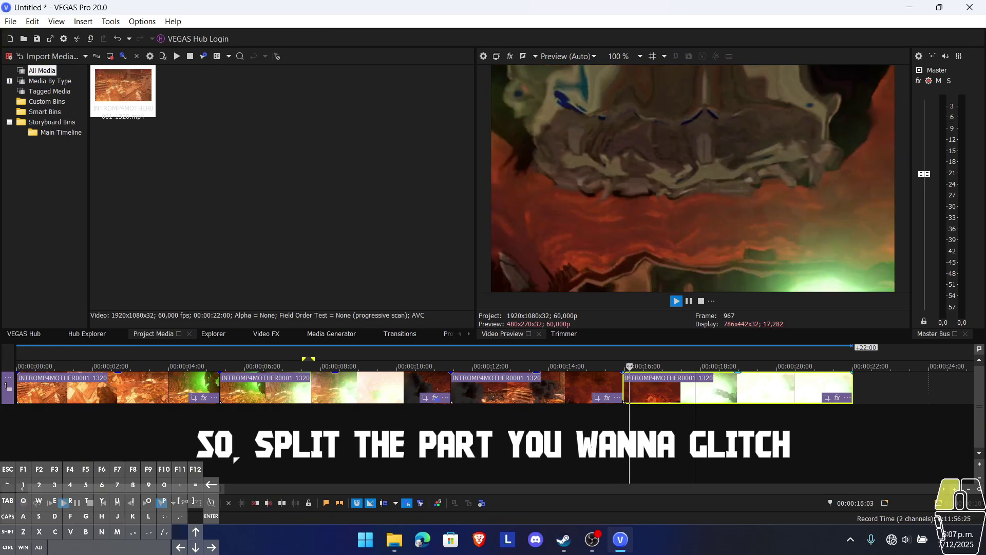
{"action": "left_click", "coordinate": [838, 399]}
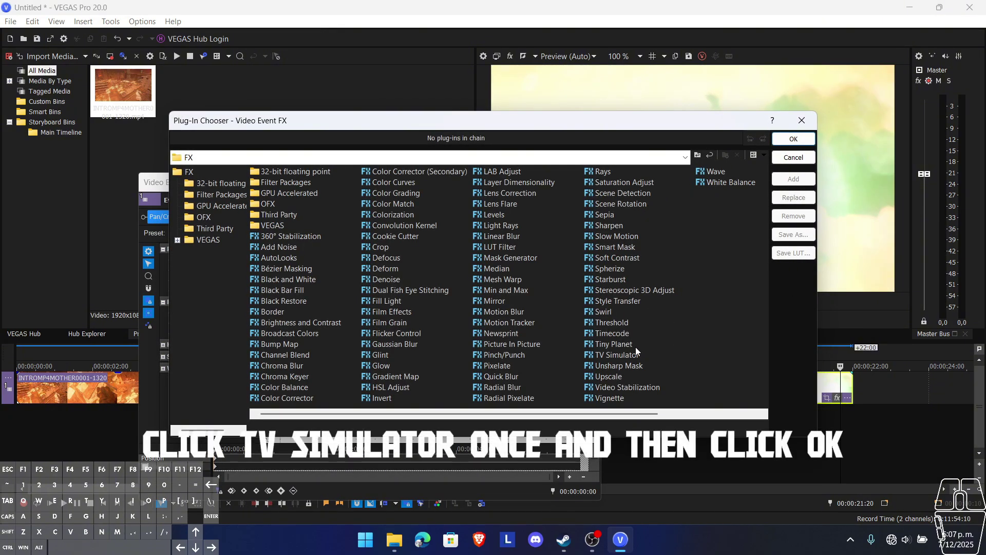
{"action": "left_click", "coordinate": [621, 356]}
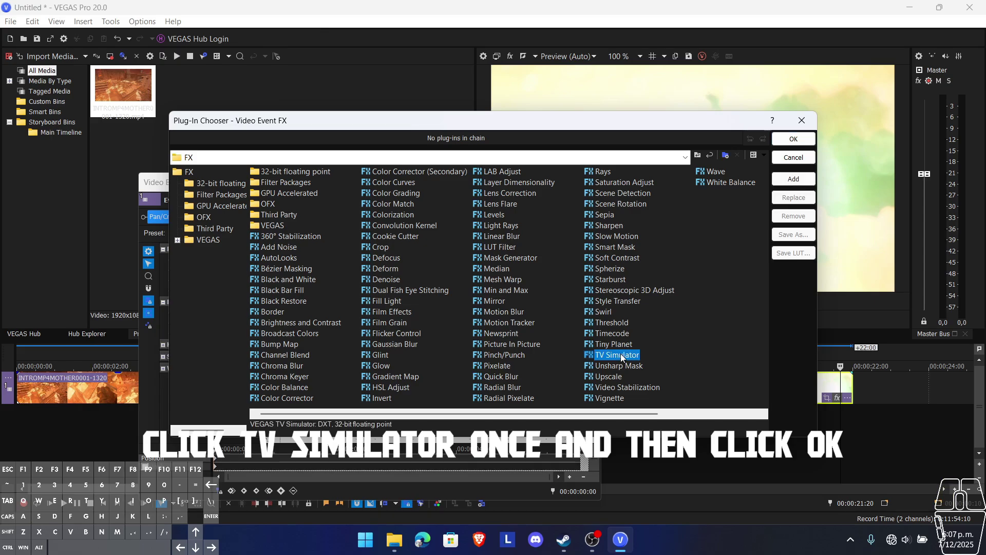
{"action": "left_click", "coordinate": [793, 142]}
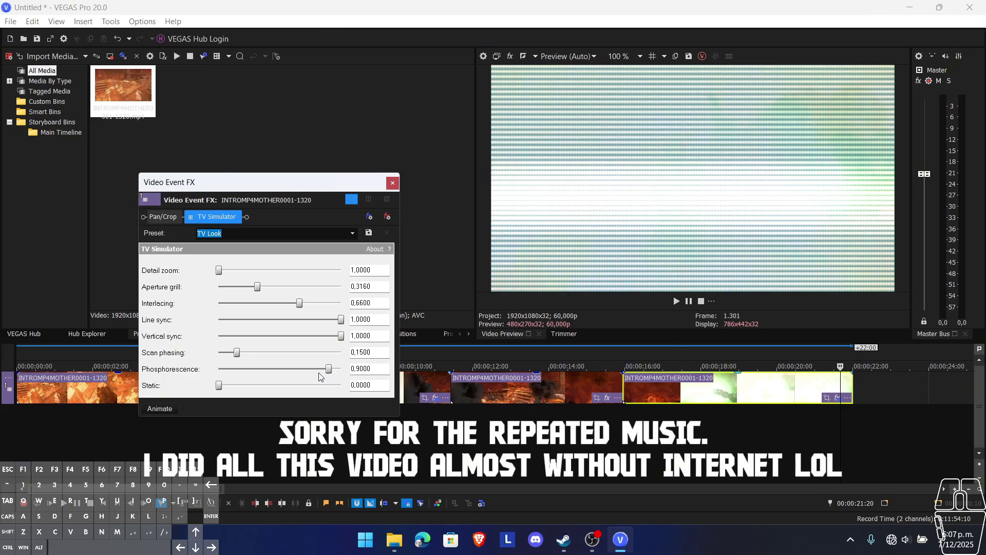
Step: Animate TV Simulator with a keyframe at 00:00:01:10, setting Aperture grill to 0,2000 and Interlacing, Scan phasing and Phosphorescence to 0
{"action": "left_click", "coordinate": [170, 408]}
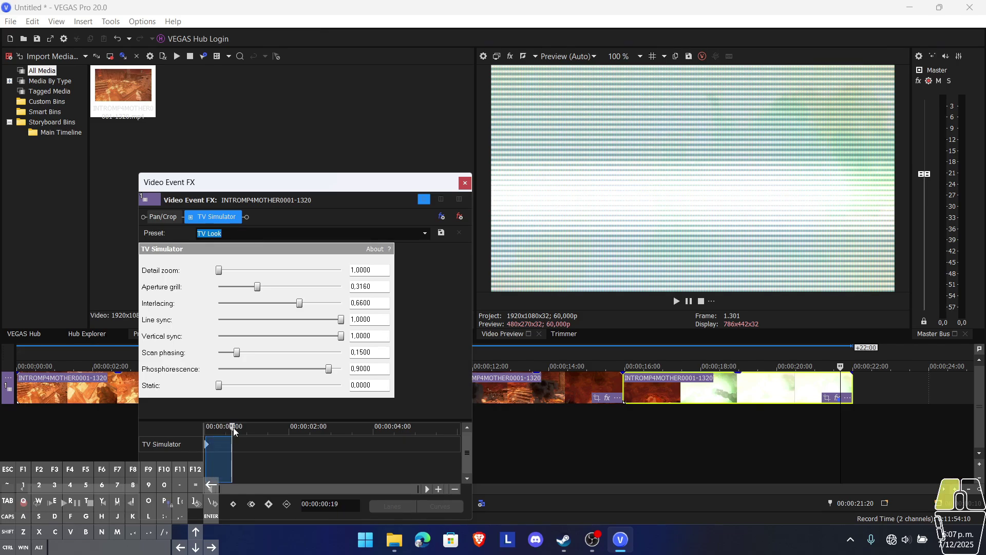
{"action": "left_click", "coordinate": [261, 427]}
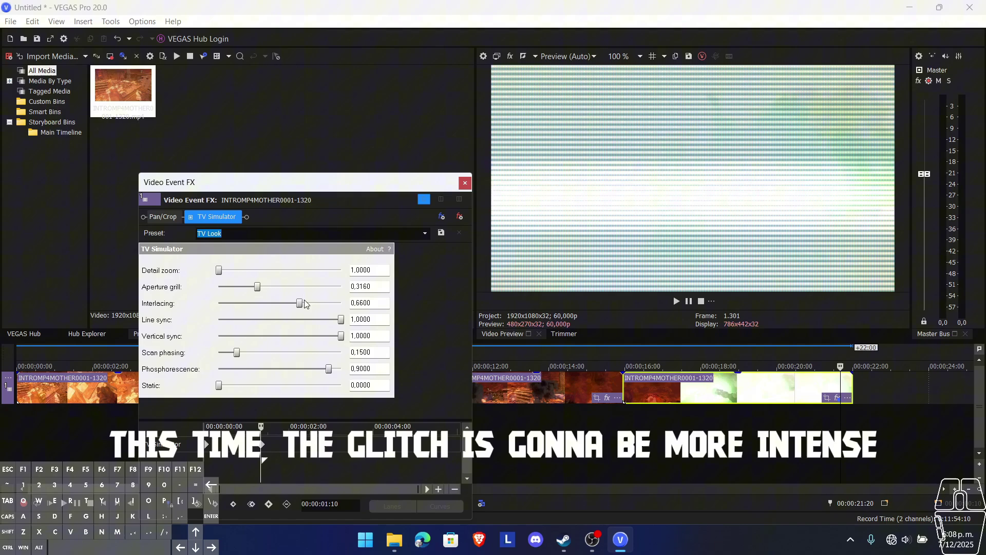
{"action": "left_click_drag", "start_coordinate": [299, 303], "coordinate": [210, 294]}
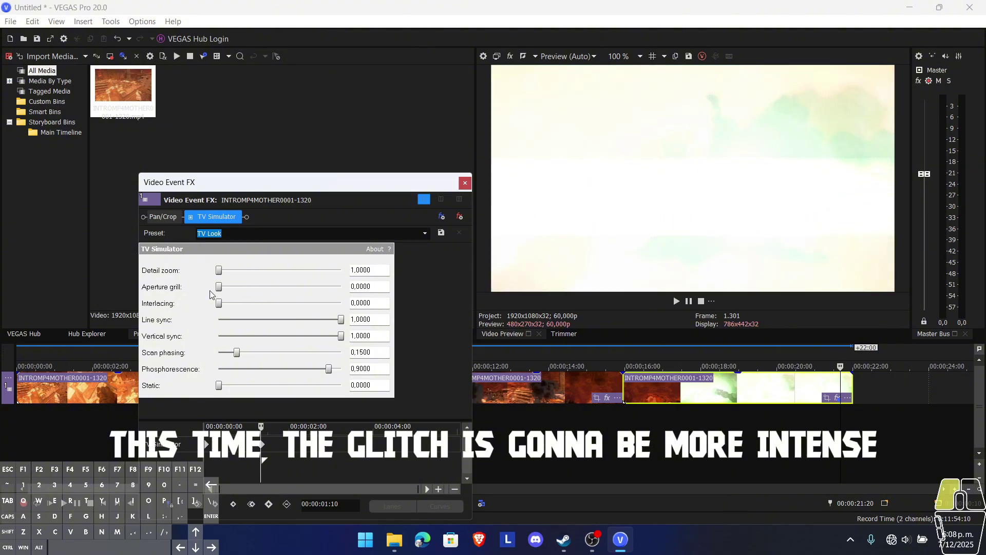
{"action": "left_click_drag", "start_coordinate": [236, 352], "coordinate": [218, 353]}
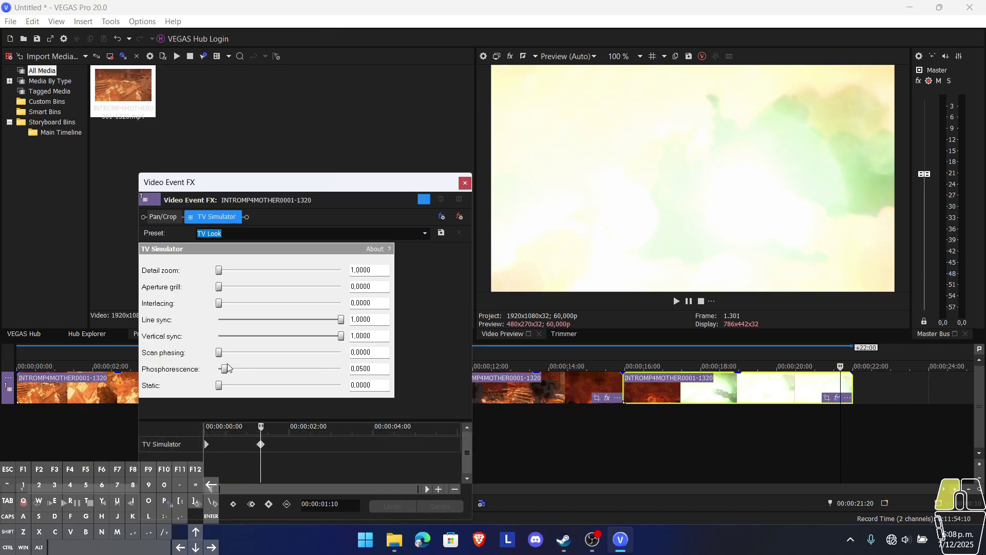
{"action": "left_click_drag", "start_coordinate": [218, 287], "coordinate": [250, 287]}
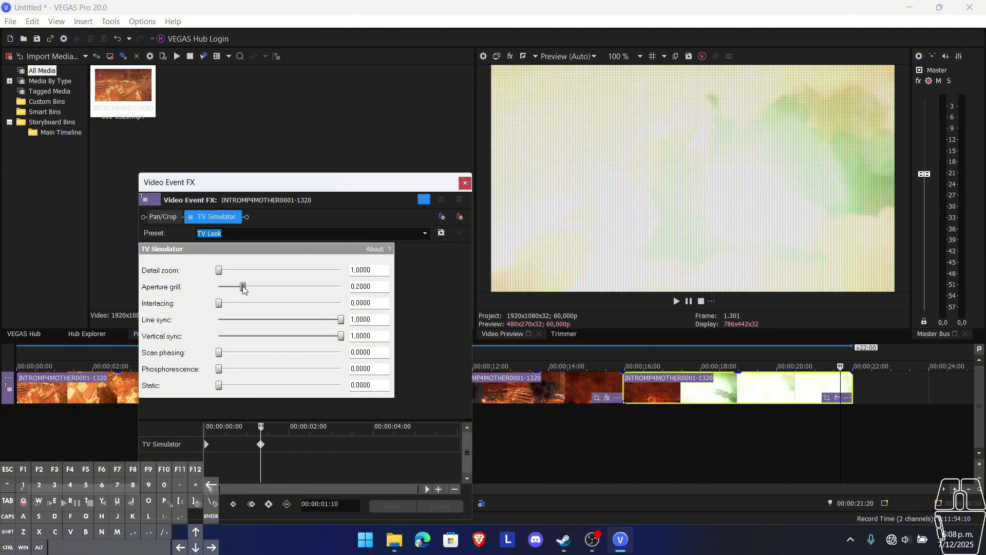
Step: Play back the start of the last segment to check the low-intensity glitch
{"action": "left_click", "coordinate": [622, 366]}
{"action": "key", "text": "space"}
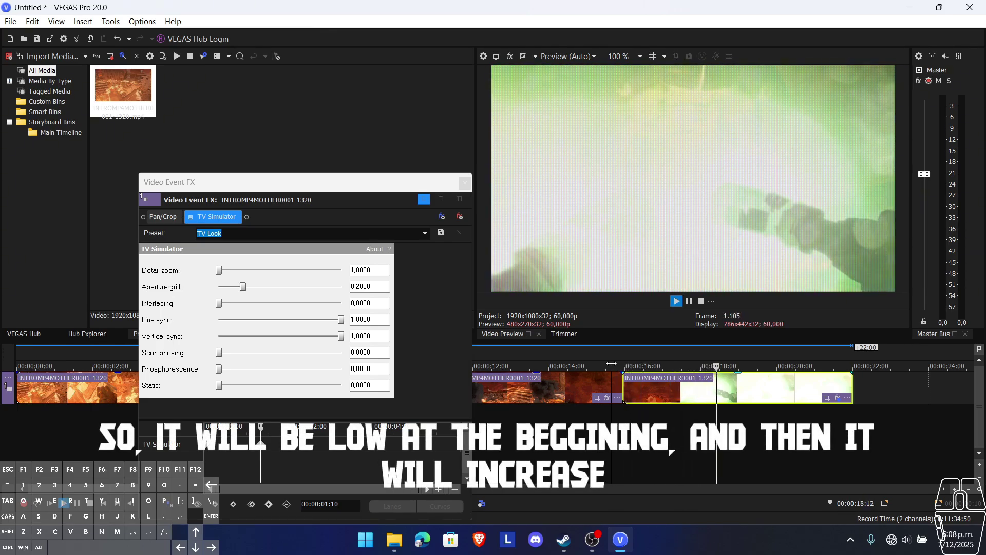
{"action": "key", "text": "space"}
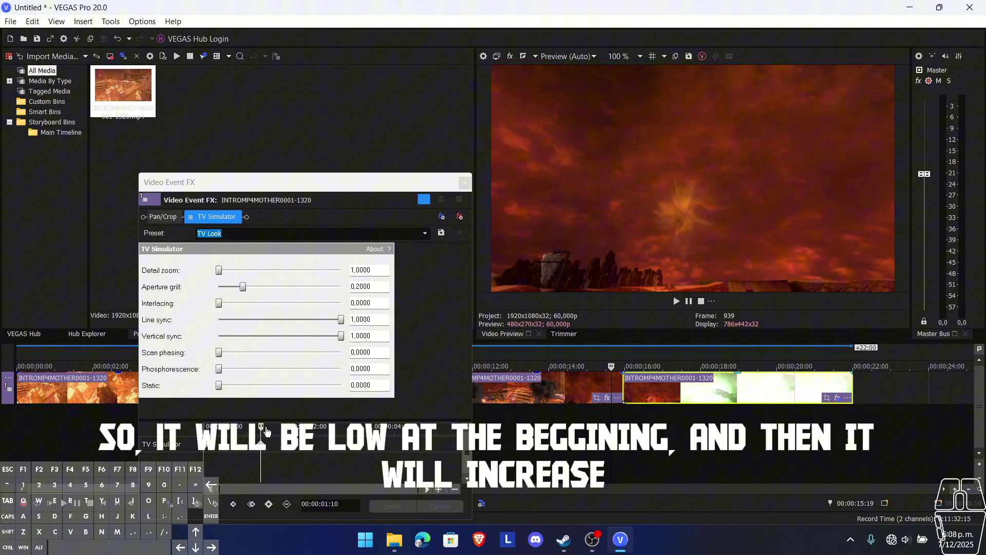
Step: Add a third TV Simulator keyframe at 00:00:03:07
{"action": "left_click", "coordinate": [267, 430]}
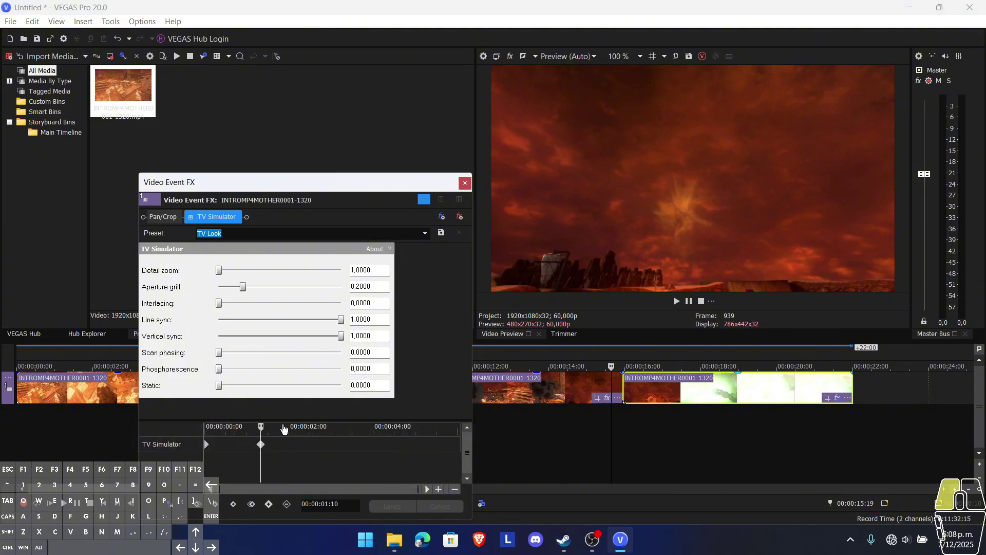
{"action": "left_click_drag", "start_coordinate": [261, 430], "coordinate": [341, 431]}
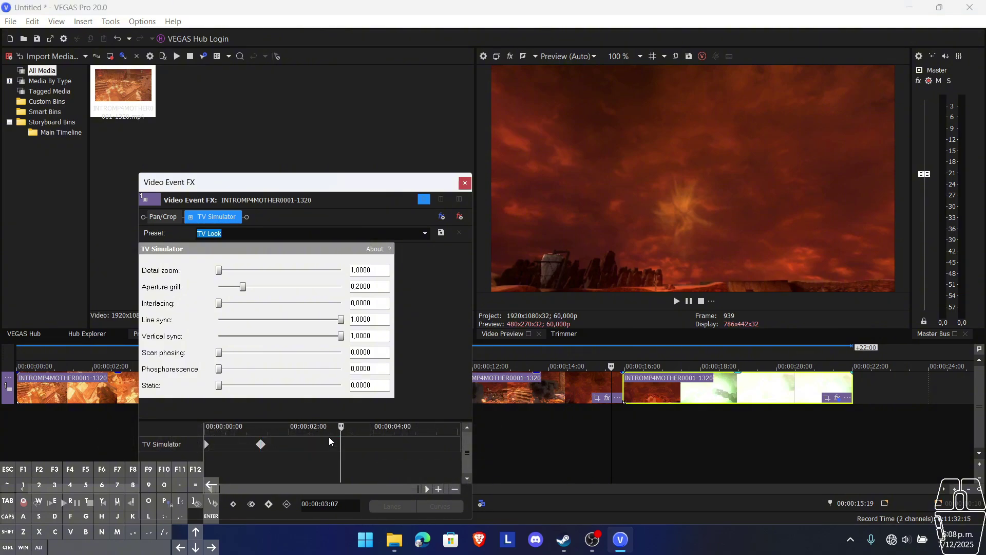
{"action": "left_click", "coordinate": [273, 504]}
Step: At the 00:00:03:07 keyframe, set Aperture grill to 0,1680, Interlacing to 0,4200, Scan phasing to 0,1720 and Static to 0,2680
{"action": "left_click", "coordinate": [676, 301]}
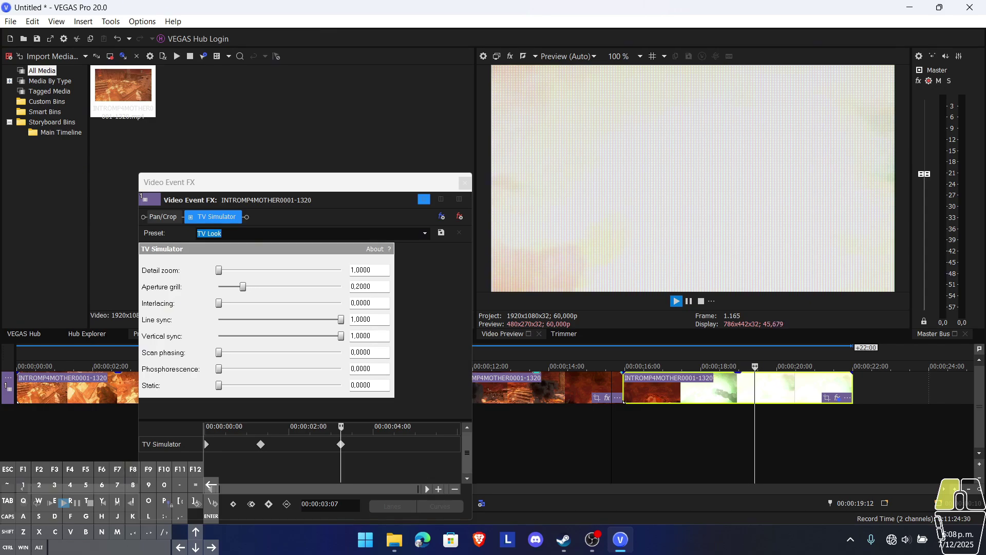
{"action": "key", "text": "space"}
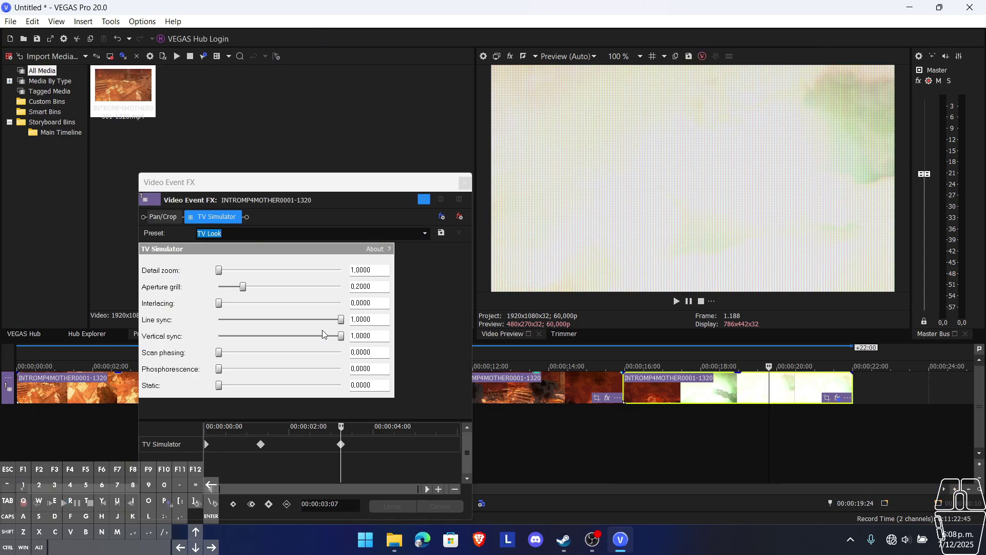
{"action": "left_click_drag", "start_coordinate": [246, 295], "coordinate": [270, 308]}
{"action": "left_click_drag", "start_coordinate": [219, 353], "coordinate": [242, 353]}
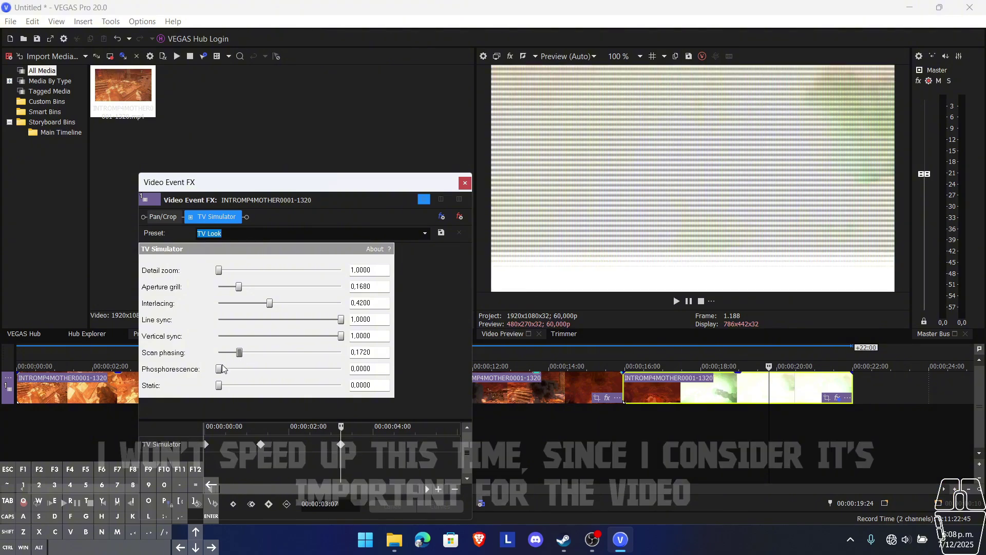
{"action": "left_click_drag", "start_coordinate": [219, 385], "coordinate": [251, 386]}
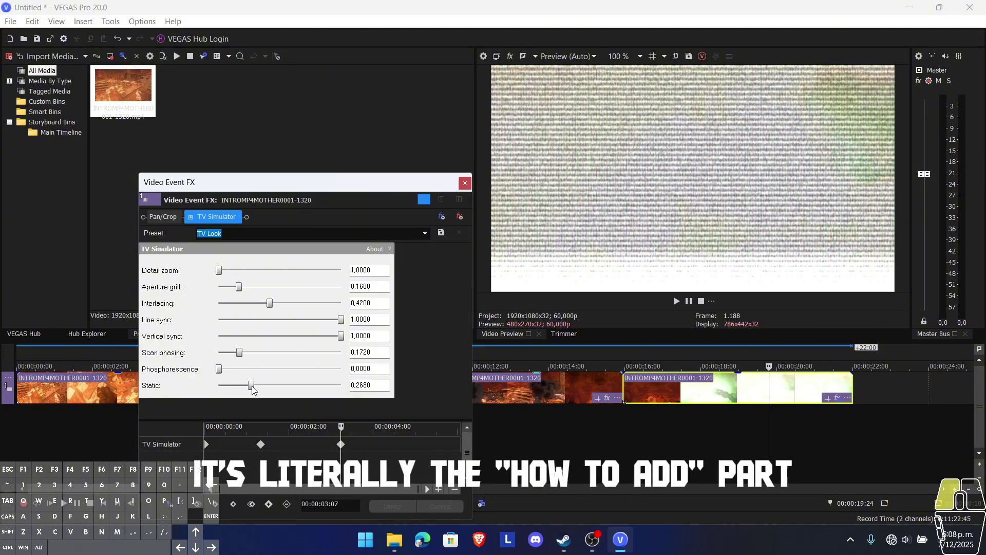
Step: Play back the last segment and replay parts of it to check how the stronger glitch builds up
{"action": "left_click", "coordinate": [620, 368]}
{"action": "key", "text": "space"}
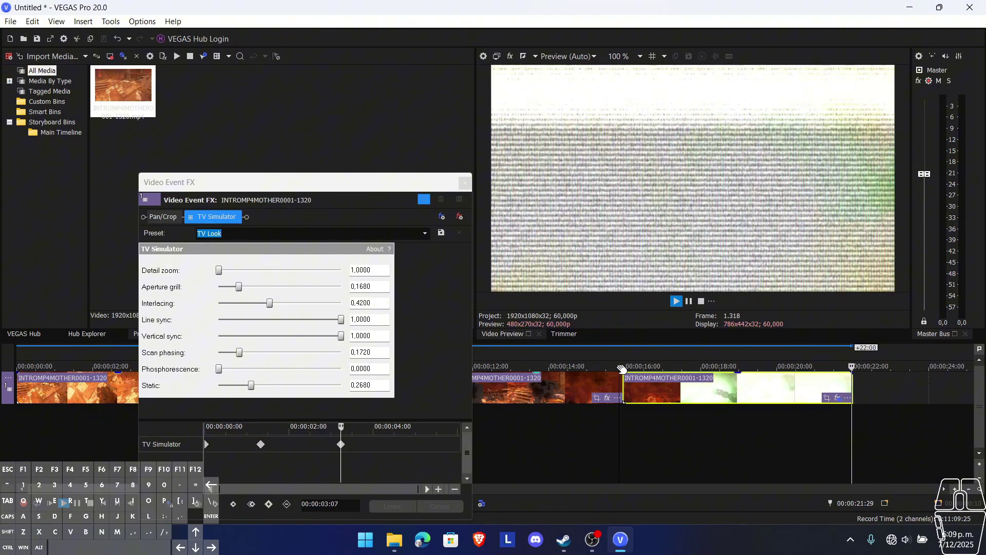
{"action": "left_click_drag", "start_coordinate": [889, 374], "coordinate": [874, 375]}
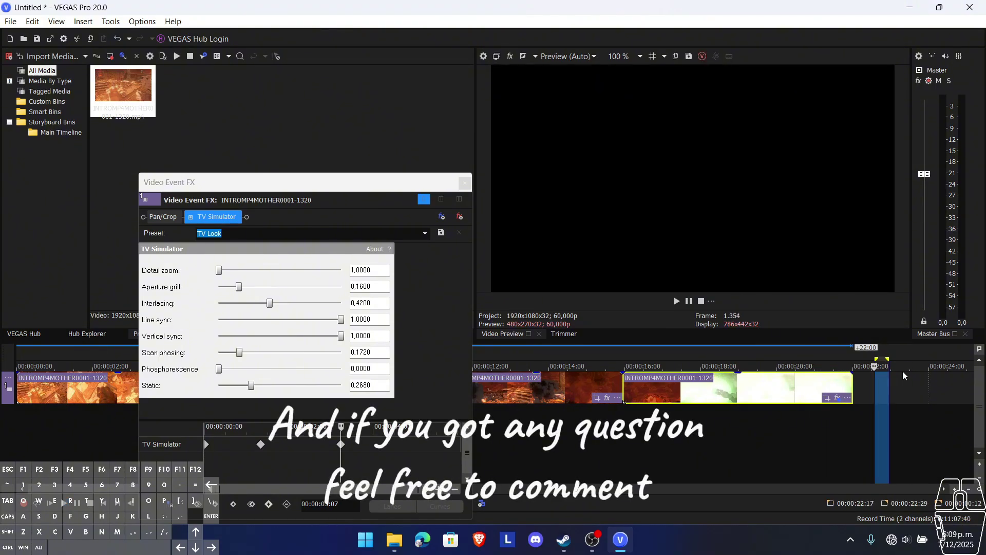
{"action": "left_click", "coordinate": [695, 373]}
{"action": "key", "text": "space"}
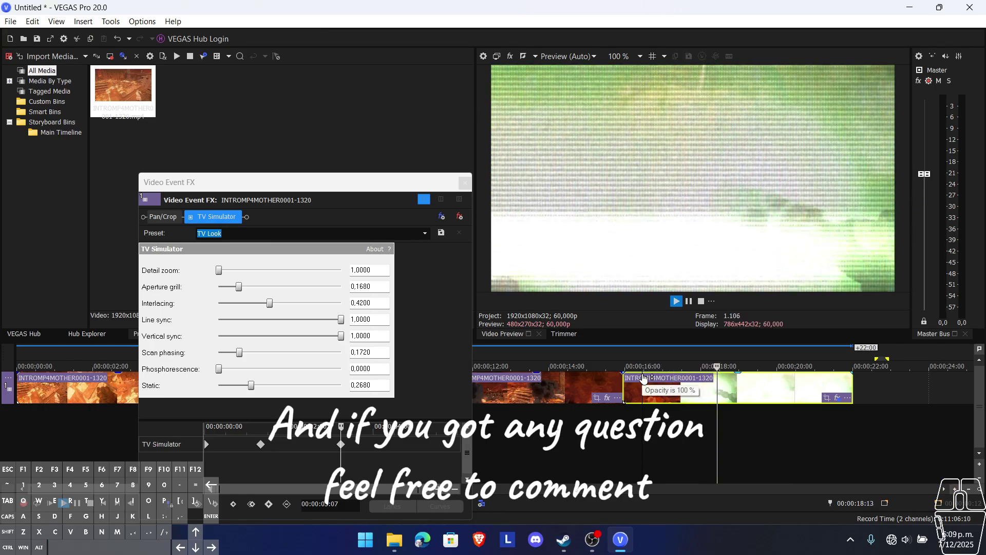
{"action": "left_click", "coordinate": [615, 367]}
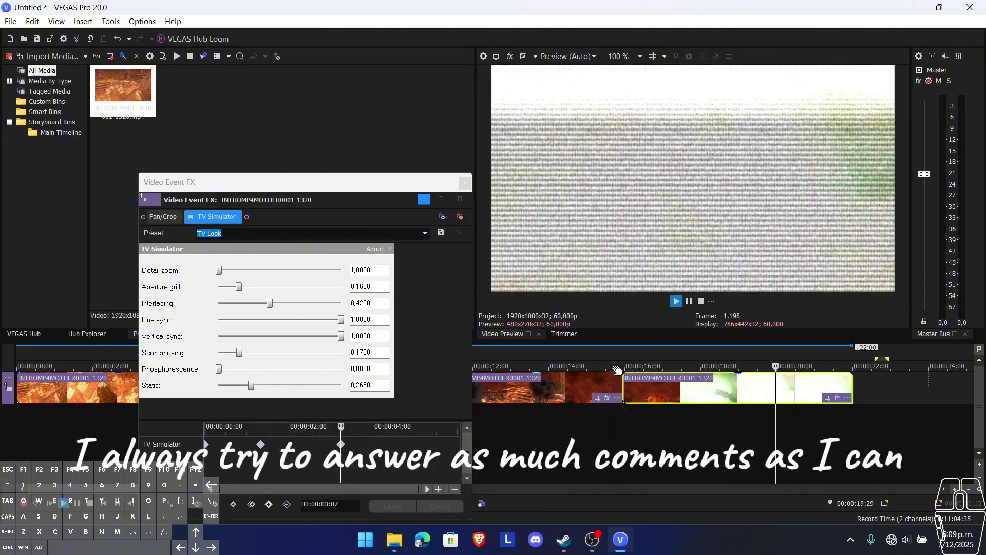
{"action": "key", "text": "space"}
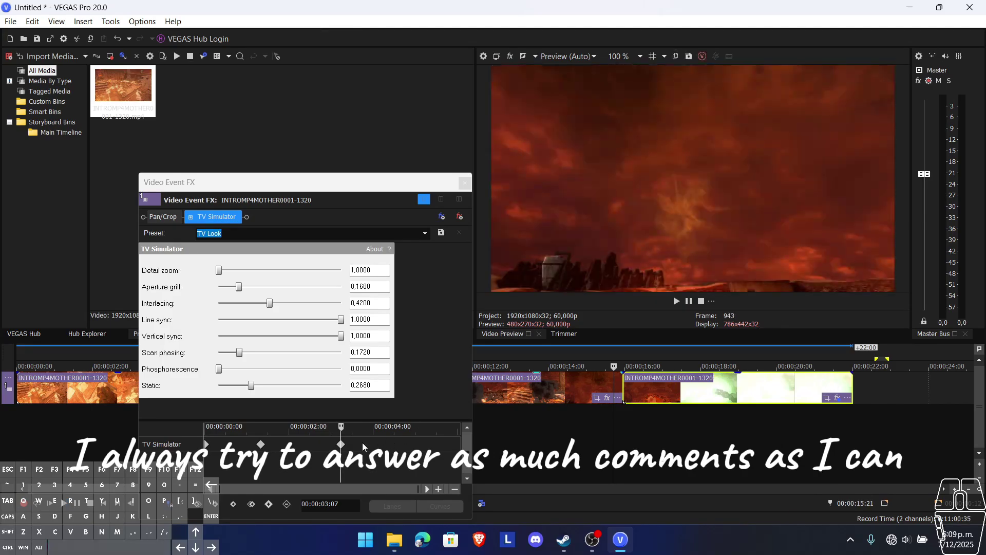
Step: At the 00:00:03:07 TV Simulator keyframe, set Scan phasing to 0, check it in playback, and raise Interlacing to 1,0000
{"action": "left_click", "coordinate": [340, 445]}
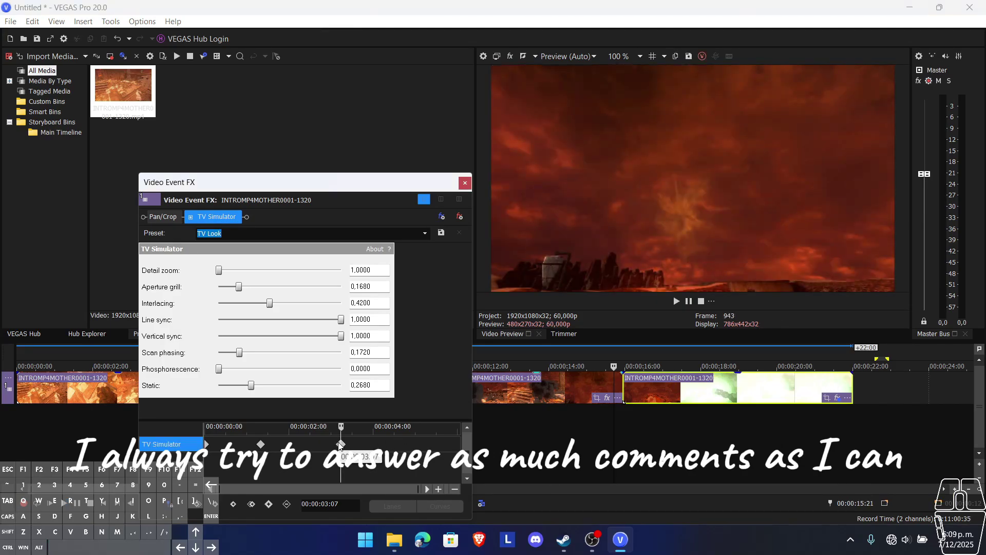
{"action": "left_click", "coordinate": [239, 353]}
{"action": "left_click_drag", "start_coordinate": [240, 355], "coordinate": [238, 360]}
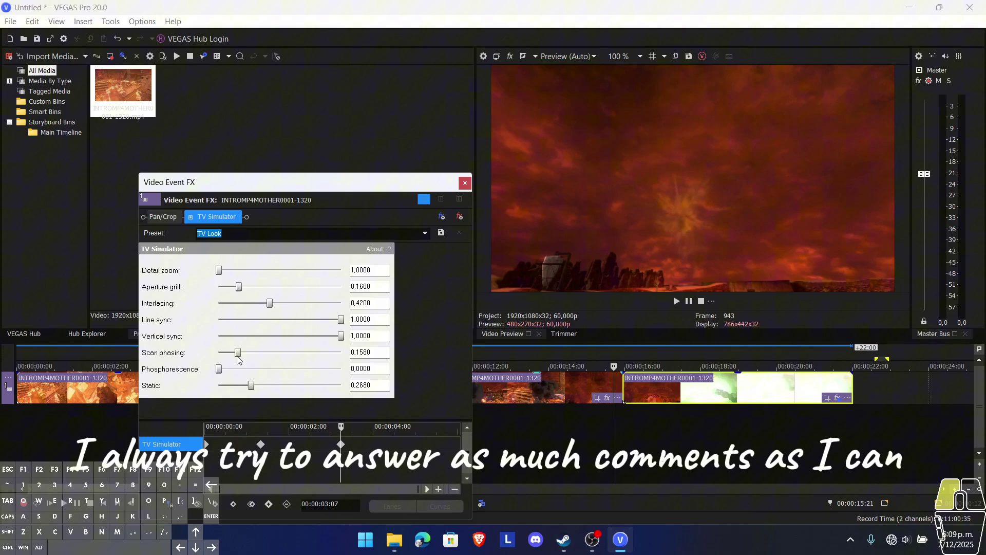
{"action": "key", "text": "space"}
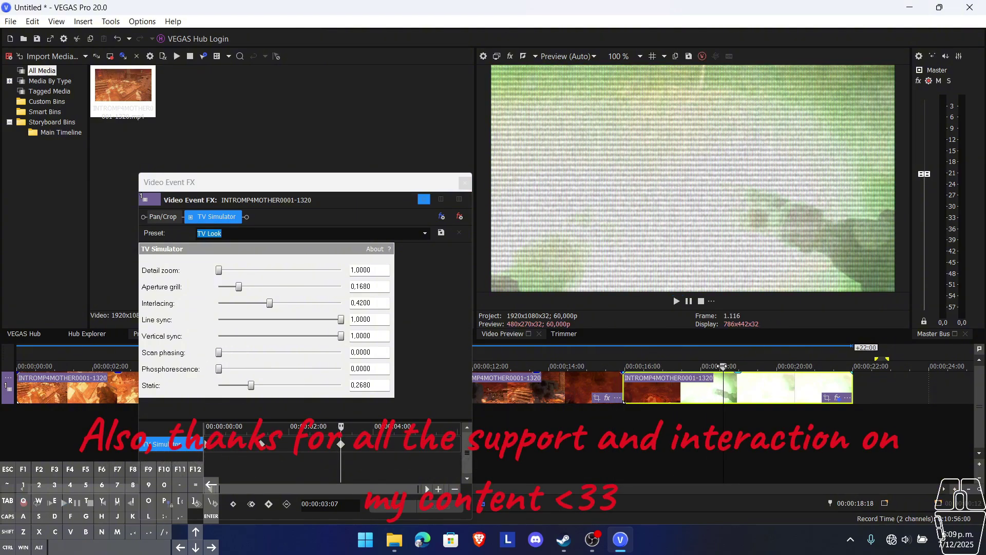
{"action": "key", "text": "space"}
{"action": "left_click_drag", "start_coordinate": [269, 304], "coordinate": [406, 302]}
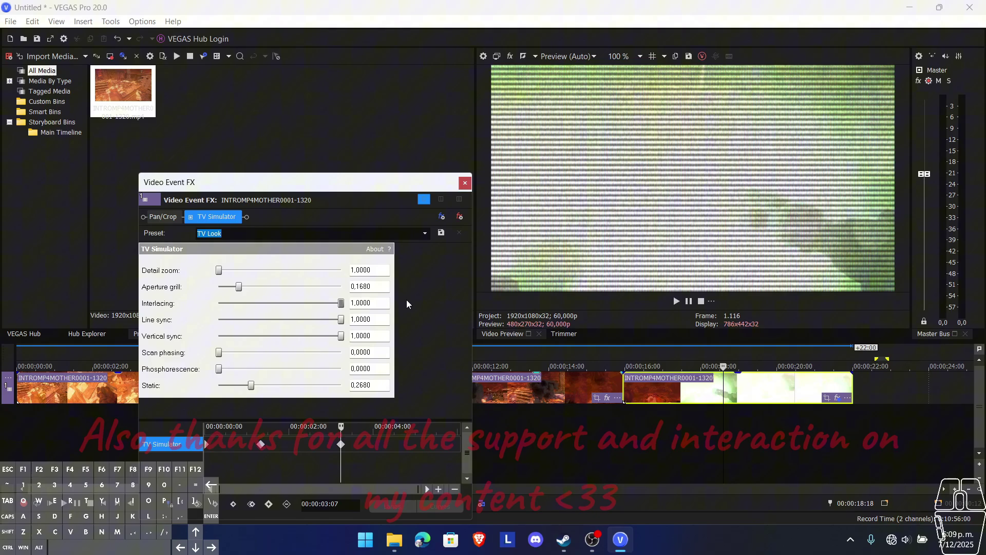
Step: At the 00:00:03:07 TV Simulator keyframe, set Aperture grill to 0,1620, Interlacing to 0,7260 and Line sync to 0,6500
{"action": "mouse_move", "coordinate": [239, 284]}
{"action": "left_mouse_down"}
{"action": "mouse_move", "coordinate": [315, 281]}
{"action": "mouse_move", "coordinate": [239, 286]}
{"action": "left_mouse_up"}
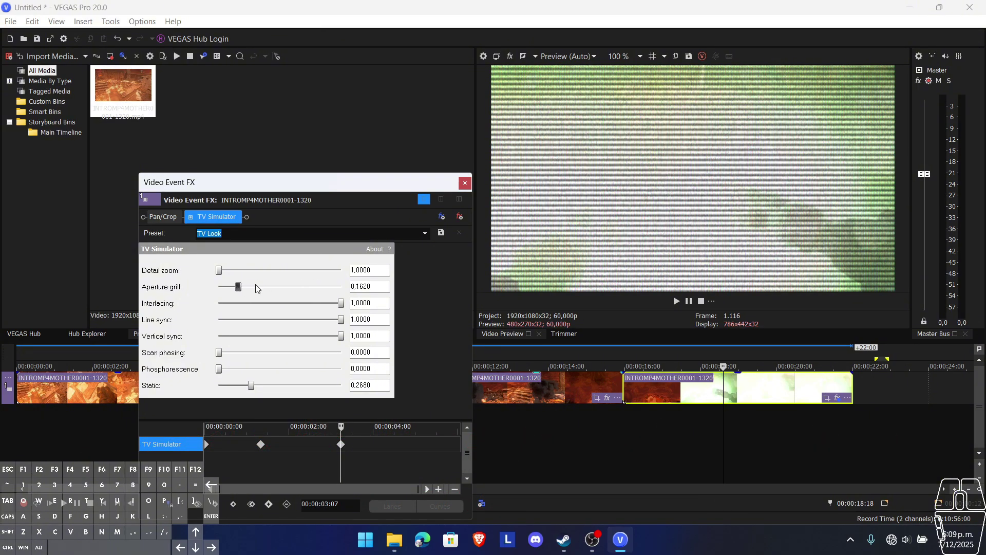
{"action": "left_click_drag", "start_coordinate": [340, 307], "coordinate": [307, 309]}
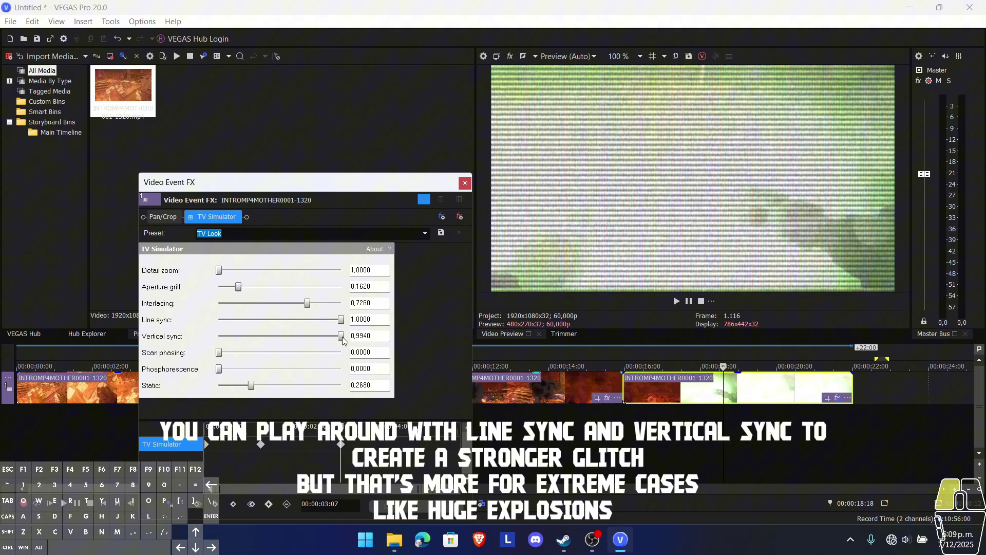
{"action": "left_click_drag", "start_coordinate": [340, 319], "coordinate": [299, 321]}
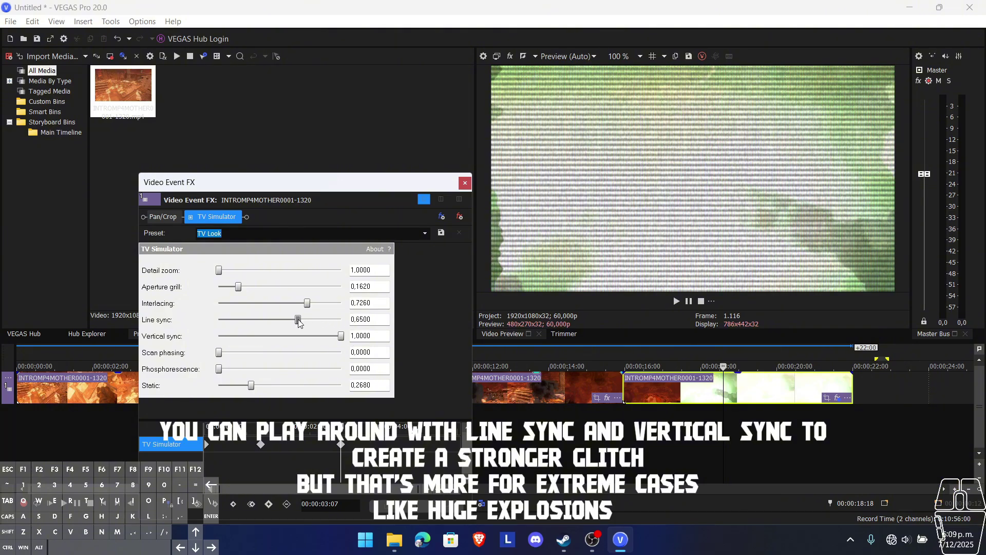
Step: Play back the last segment from just before its start to check the reduced line sync glitch
{"action": "left_click_drag", "start_coordinate": [723, 367], "coordinate": [608, 366]}
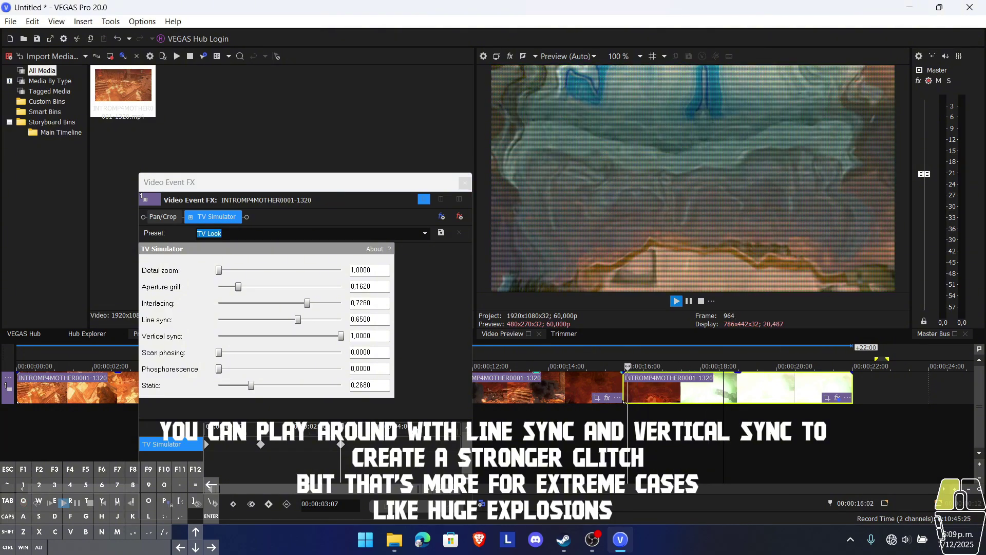
{"action": "key", "text": "space"}
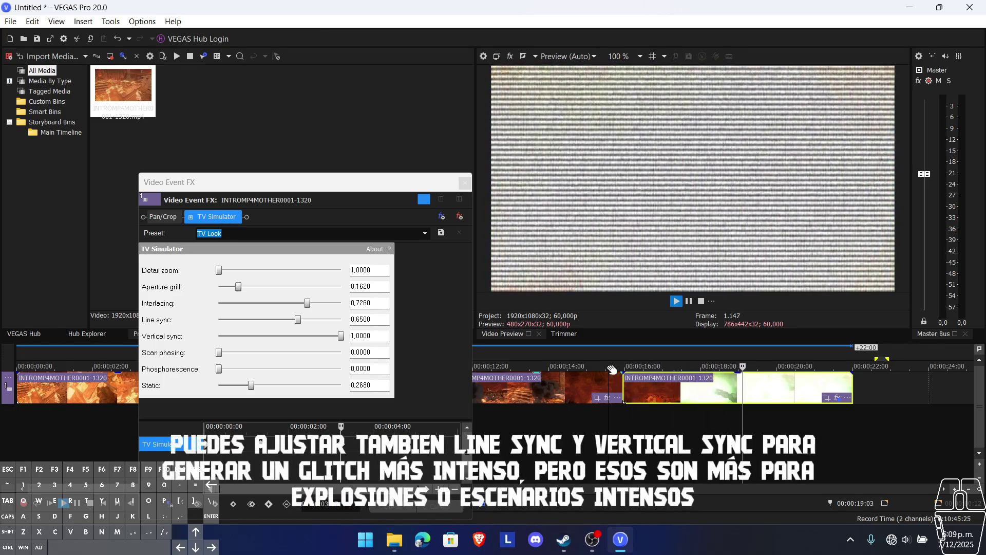
{"action": "key", "text": "space"}
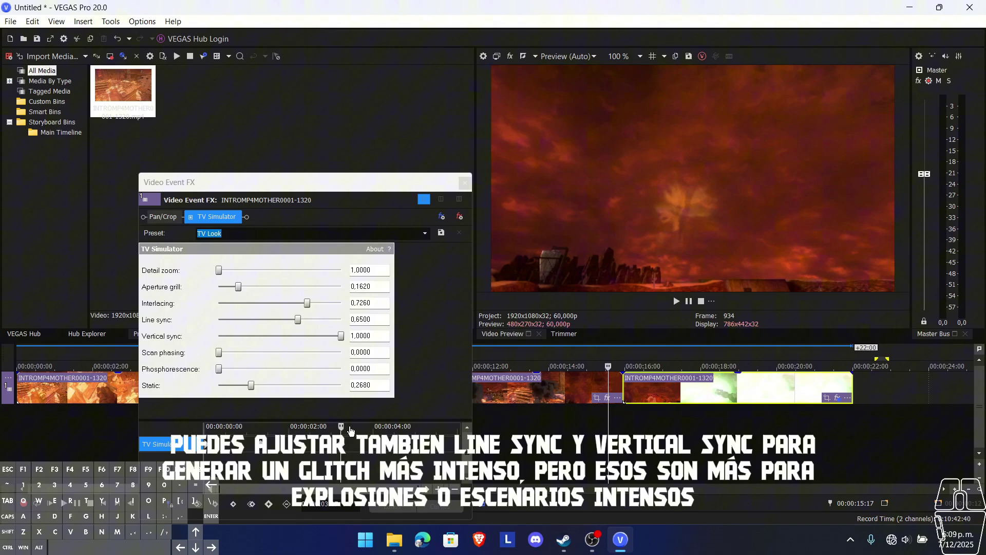
Step: Add a fourth TV Simulator keyframe between 4 and 5 seconds into the last clip, and play the whole edit from the start
{"action": "left_click_drag", "start_coordinate": [351, 431], "coordinate": [400, 429]}
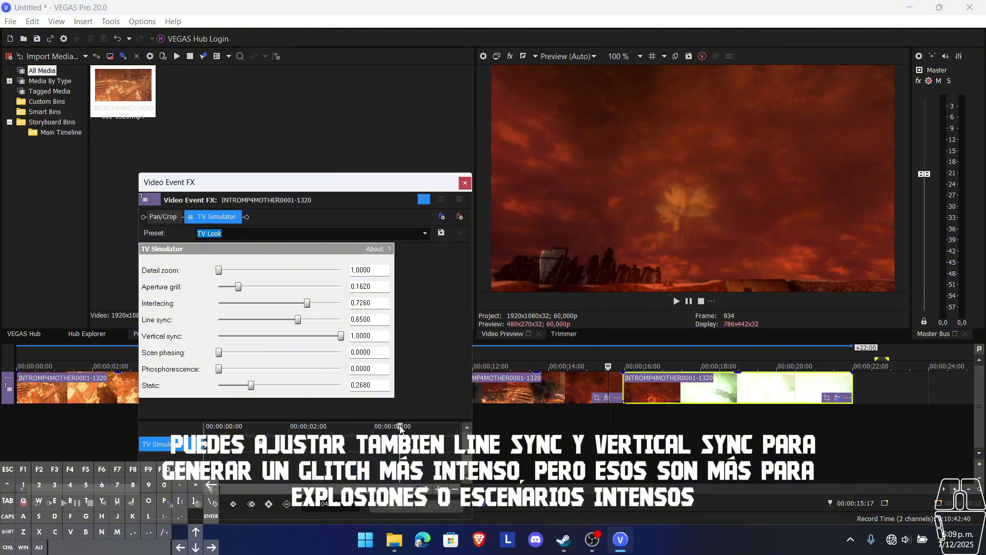
{"action": "left_click", "coordinate": [269, 505]}
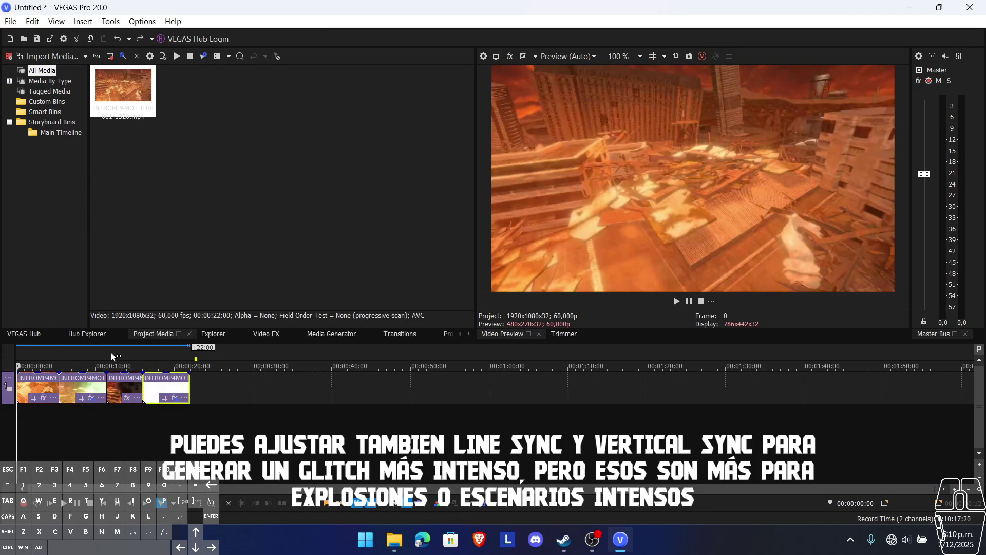
{"action": "key", "text": "space"}
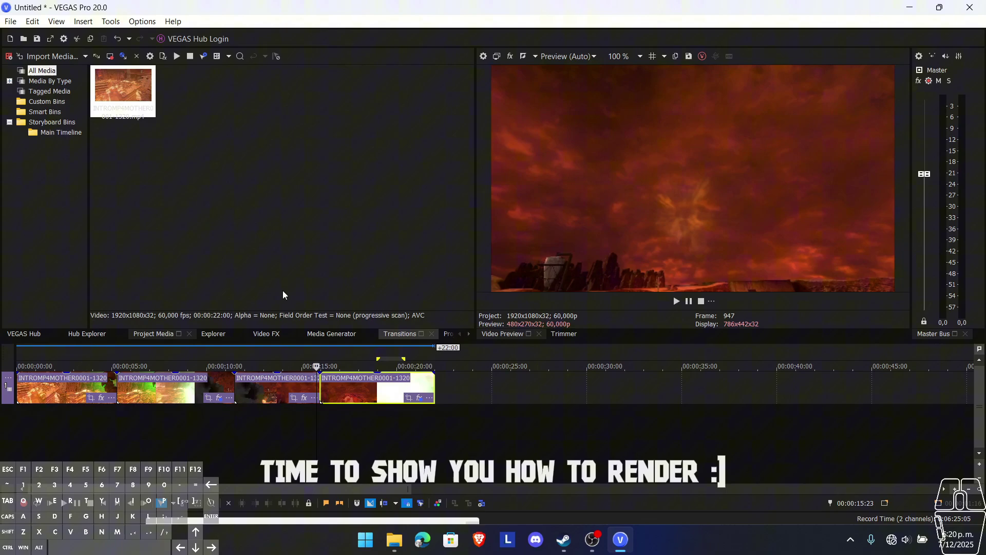
Step: Start a Render As export and name the output file RENDERFINALINTROVEGAS
{"action": "left_click", "coordinate": [12, 21]}
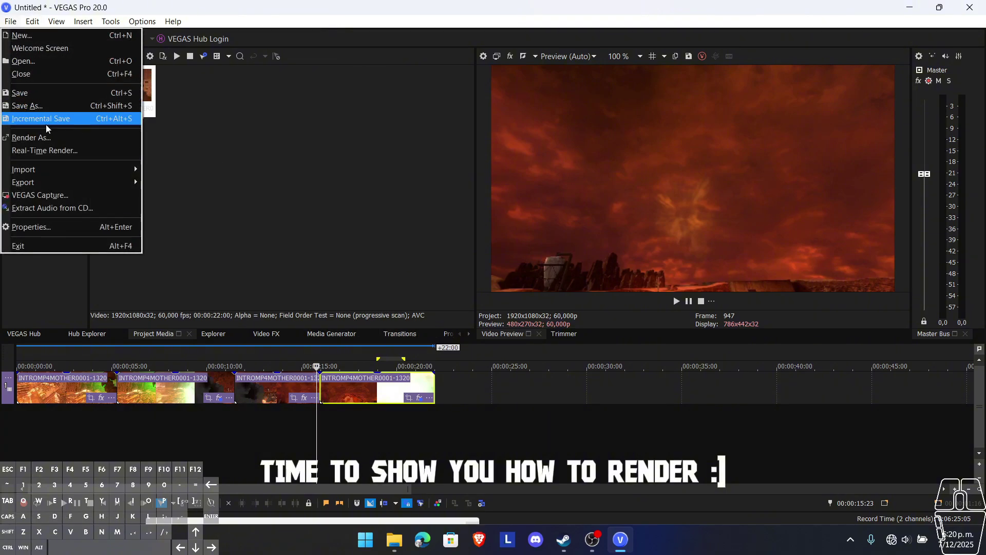
{"action": "left_click", "coordinate": [78, 136]}
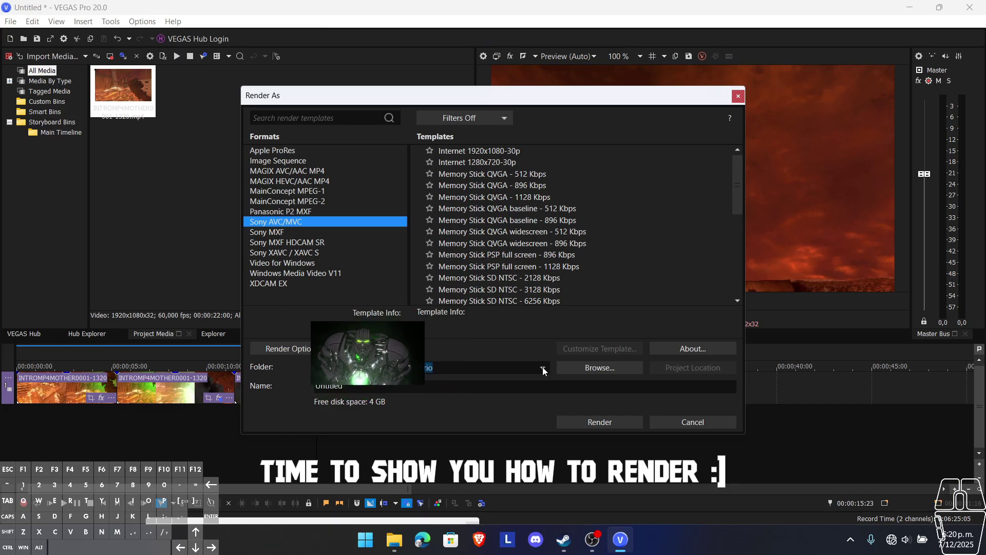
{"action": "left_click", "coordinate": [473, 390]}
{"action": "type", "text": "REND"}
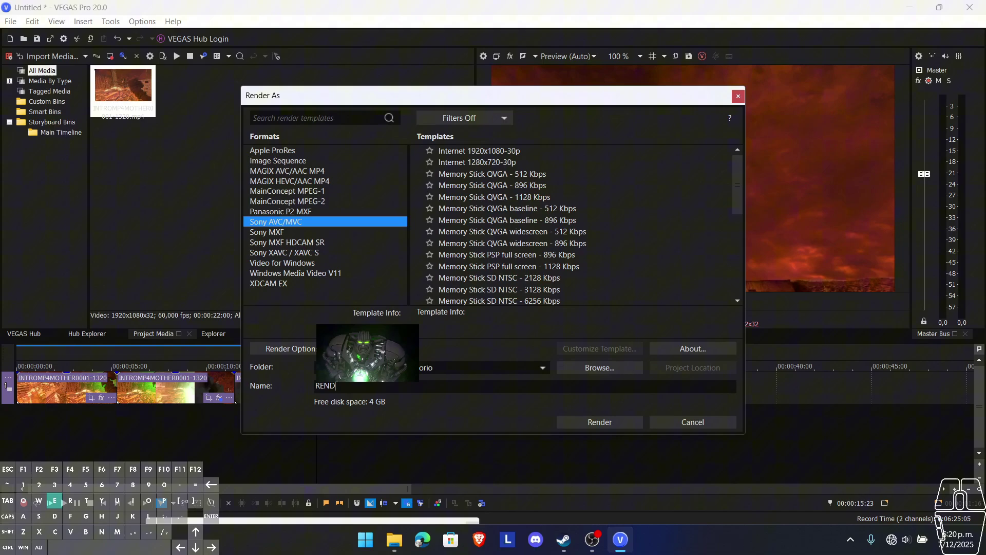
{"action": "type", "text": "ERFINALINTROVEGAS"}
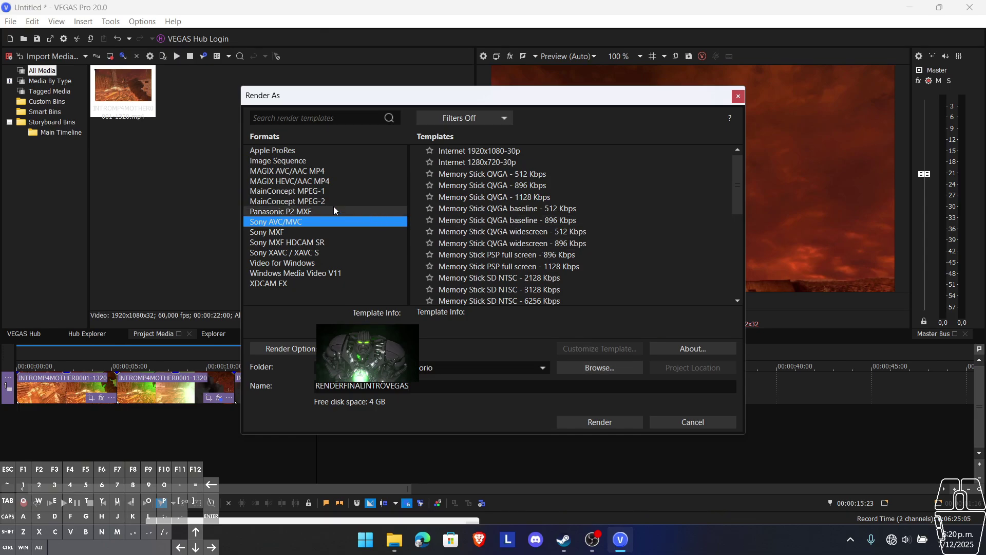
Step: Choose the MAGIX AVC/AAC MP4 format with the Internet HD 1080p 59.94 fps (NVENC) template
{"action": "left_click", "coordinate": [303, 169]}
{"action": "scroll", "coordinate": [435, 220], "scroll_direction": "down", "scroll_amount": 2}
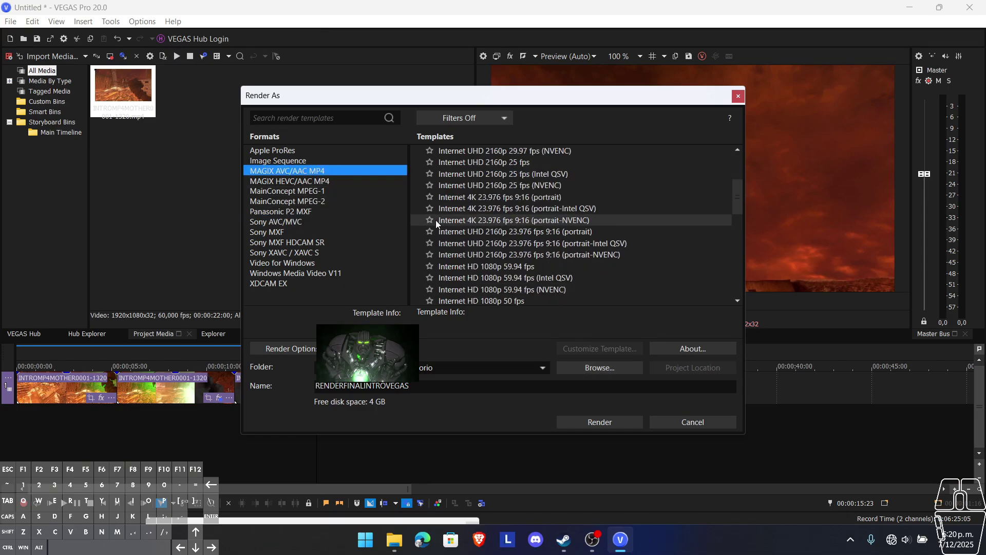
{"action": "scroll", "coordinate": [436, 220], "scroll_direction": "down", "scroll_amount": 1}
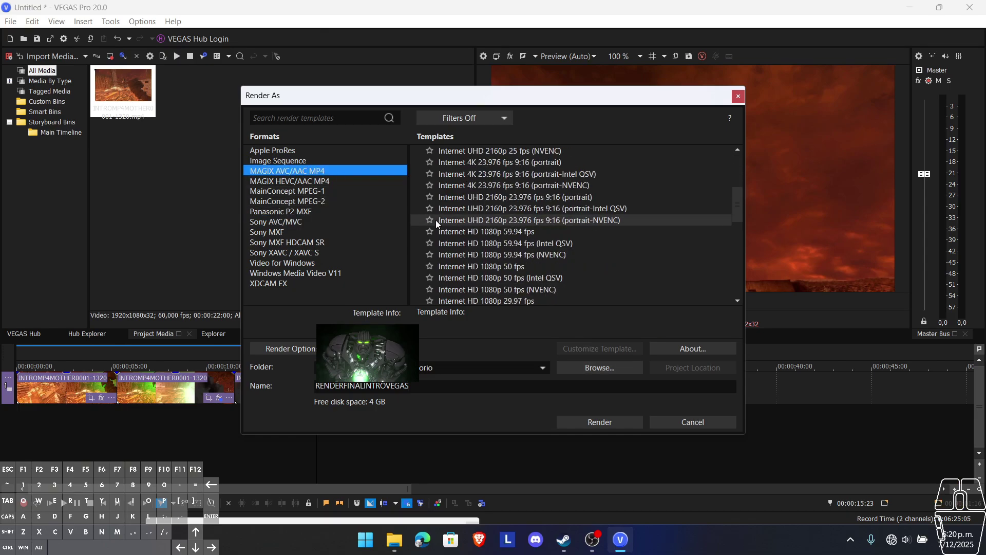
{"action": "left_click", "coordinate": [466, 243]}
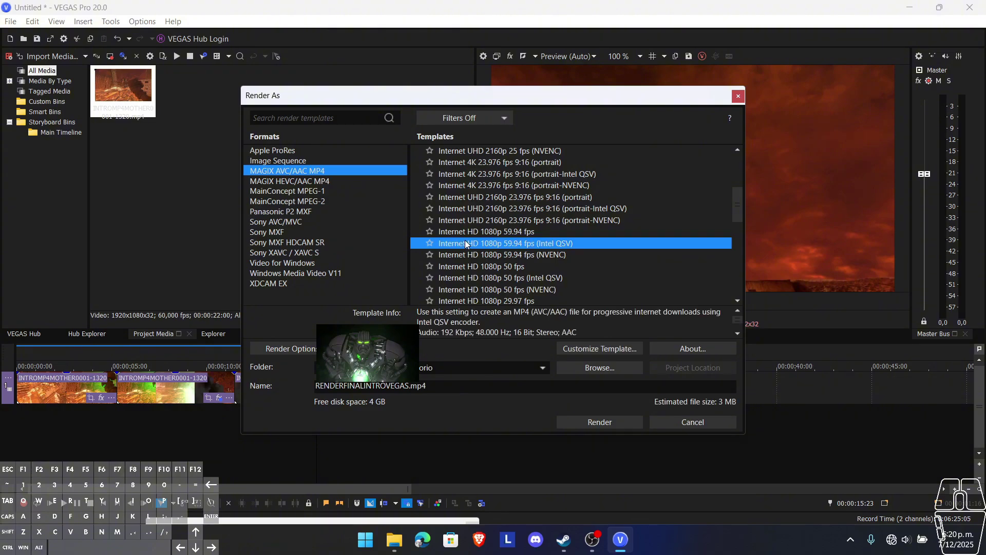
{"action": "left_click", "coordinate": [478, 231]}
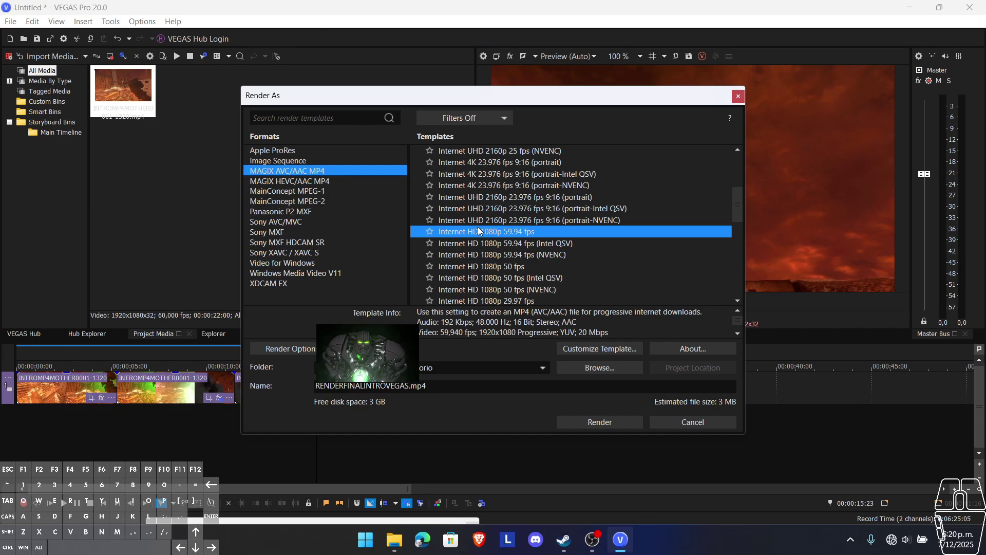
{"action": "left_click", "coordinate": [506, 254]}
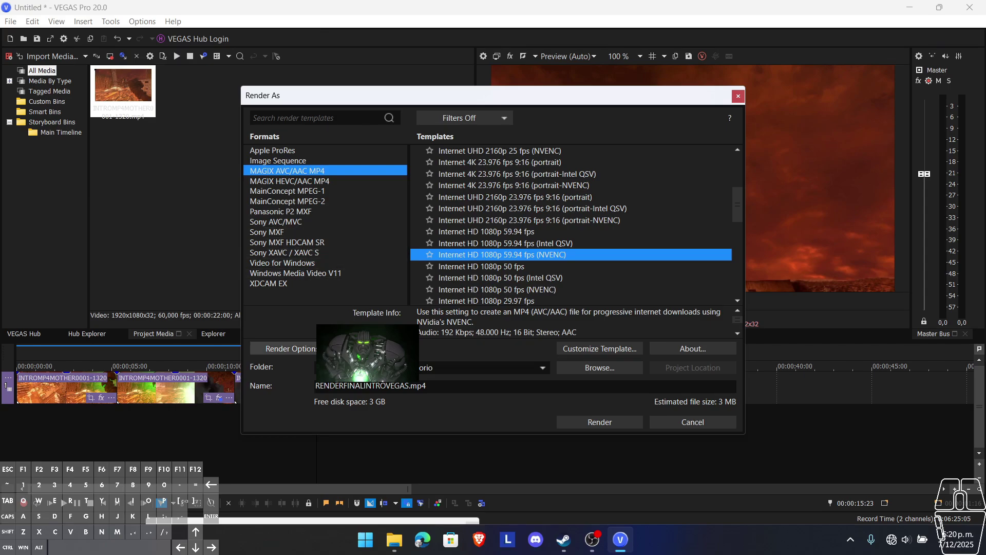
Step: Turn off the Render loop region only option and start rendering the whole video
{"action": "left_click", "coordinate": [318, 348]}
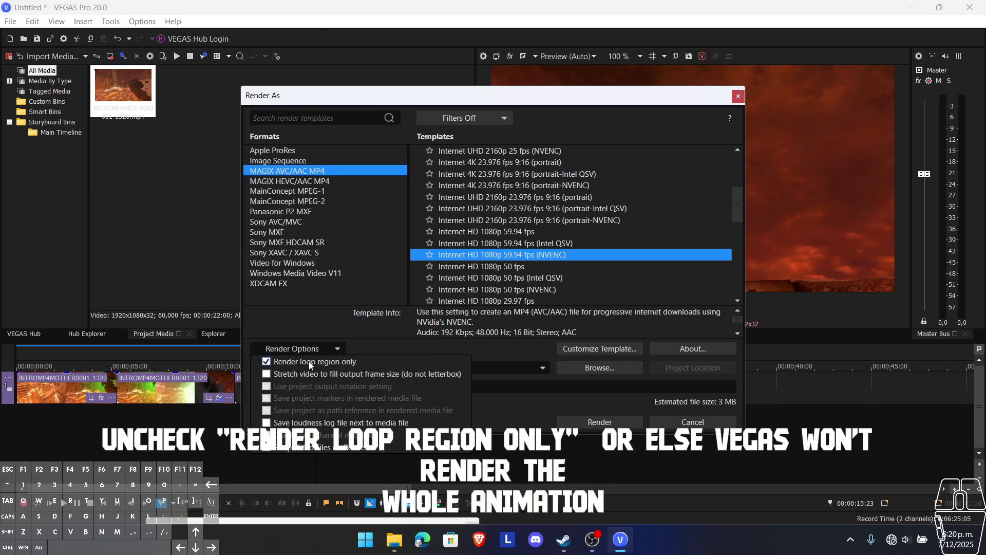
{"action": "left_click", "coordinate": [309, 362]}
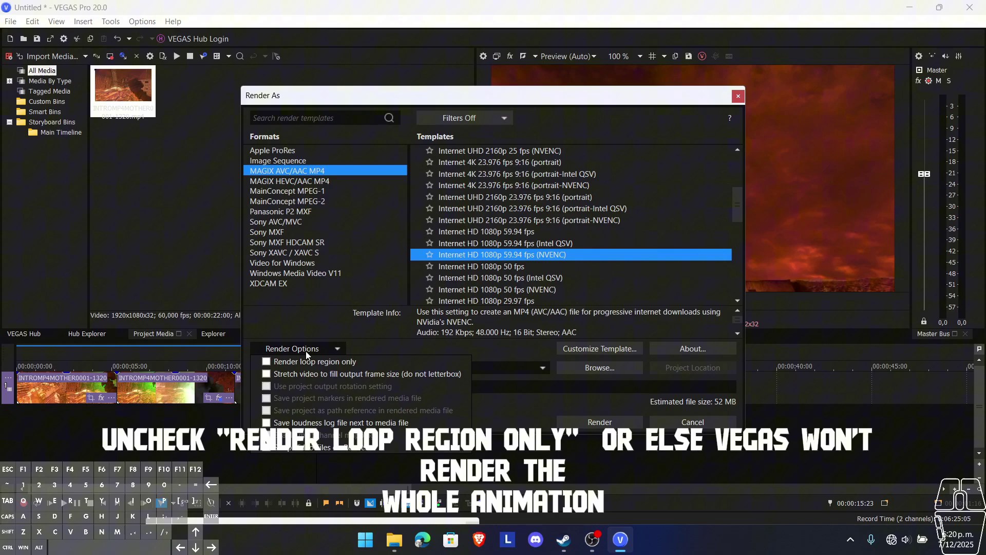
{"action": "left_click", "coordinate": [306, 349]}
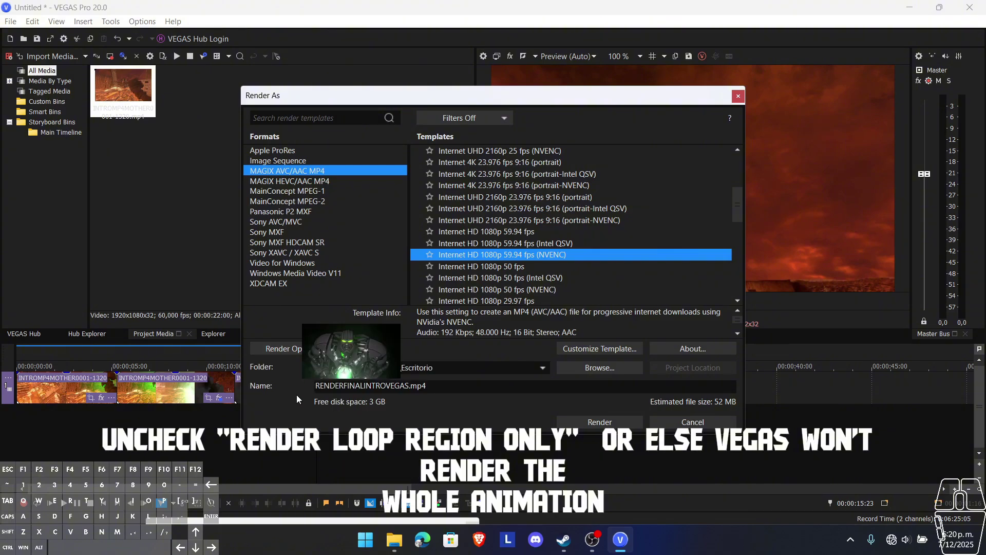
{"action": "left_click", "coordinate": [573, 421]}
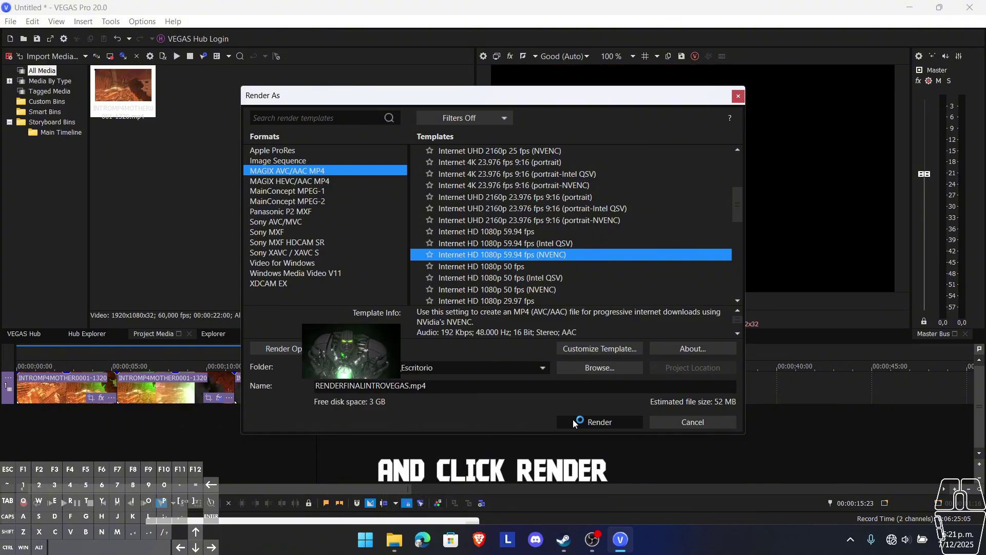